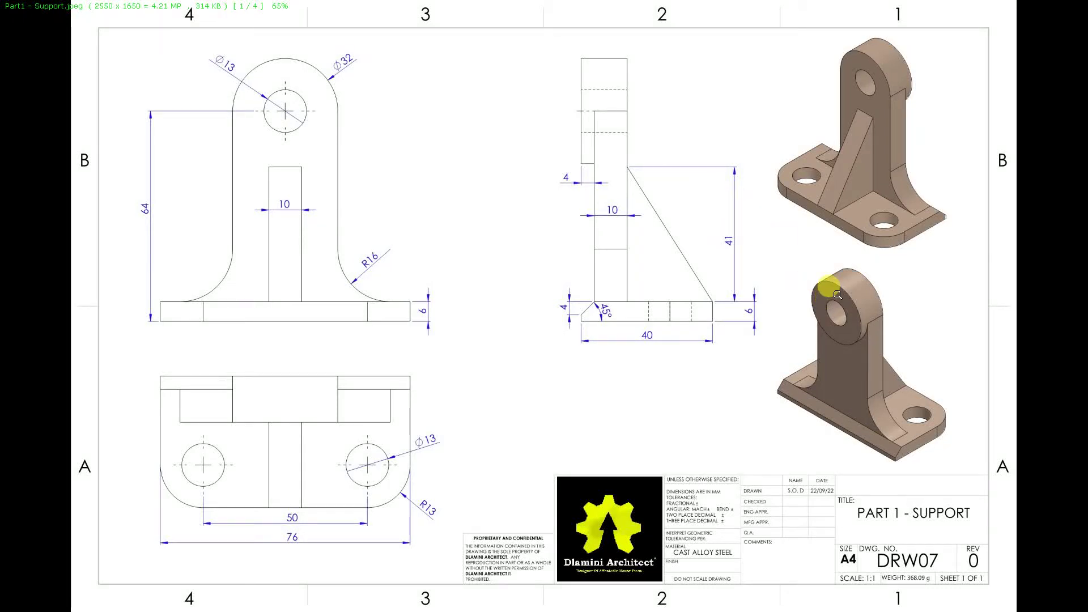
# Close the FastStone Image Viewer showing the support drawing.
pyautogui.rightClick(729, 178)
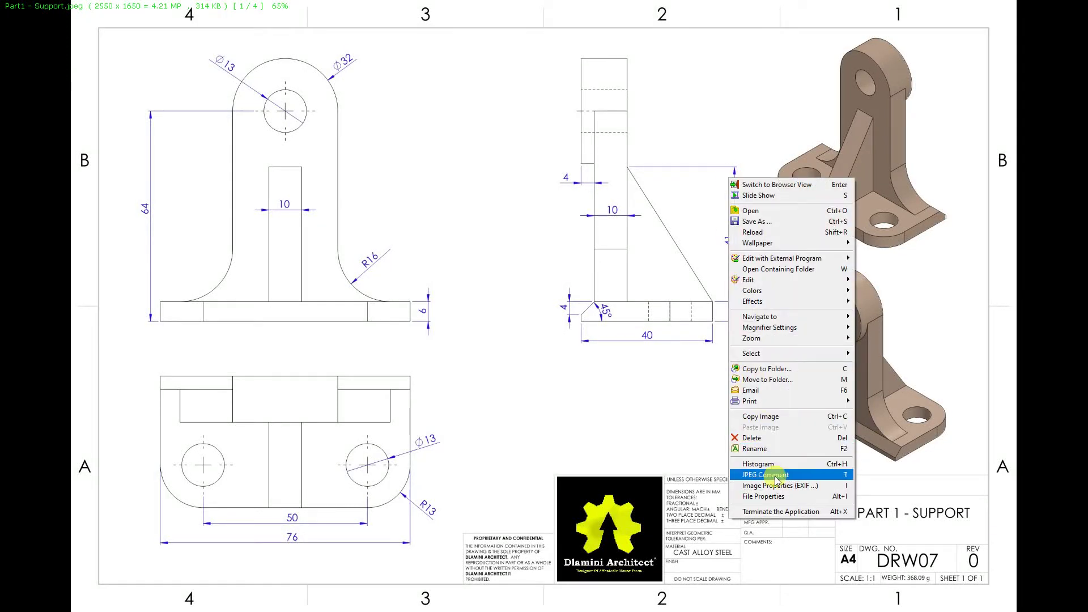
pyautogui.click(793, 512)
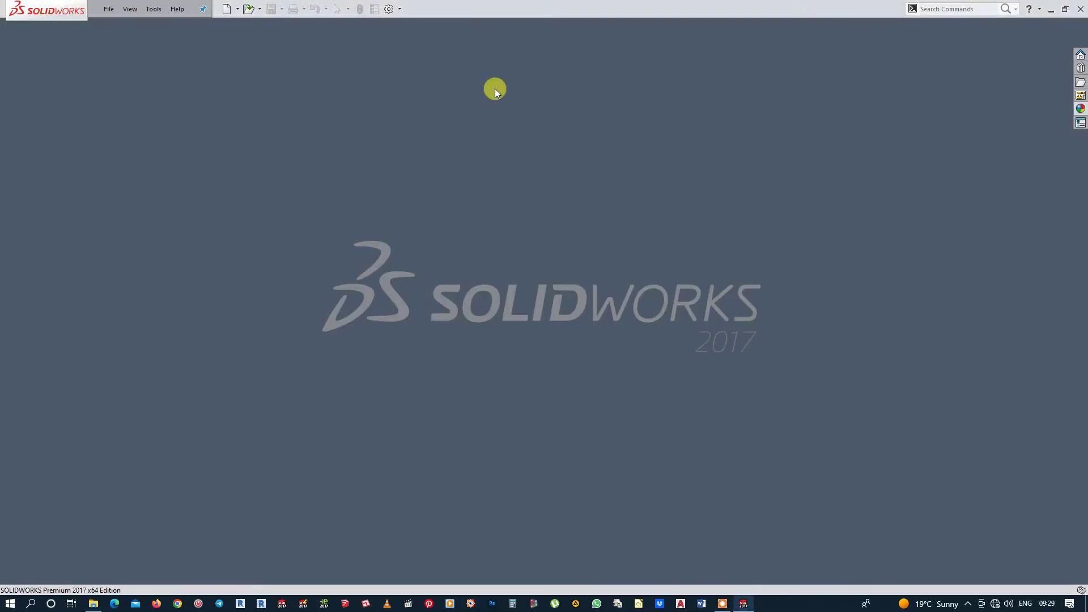
# Create a new part document and begin a sketch on its Top Plane.
pyautogui.click(225, 12)
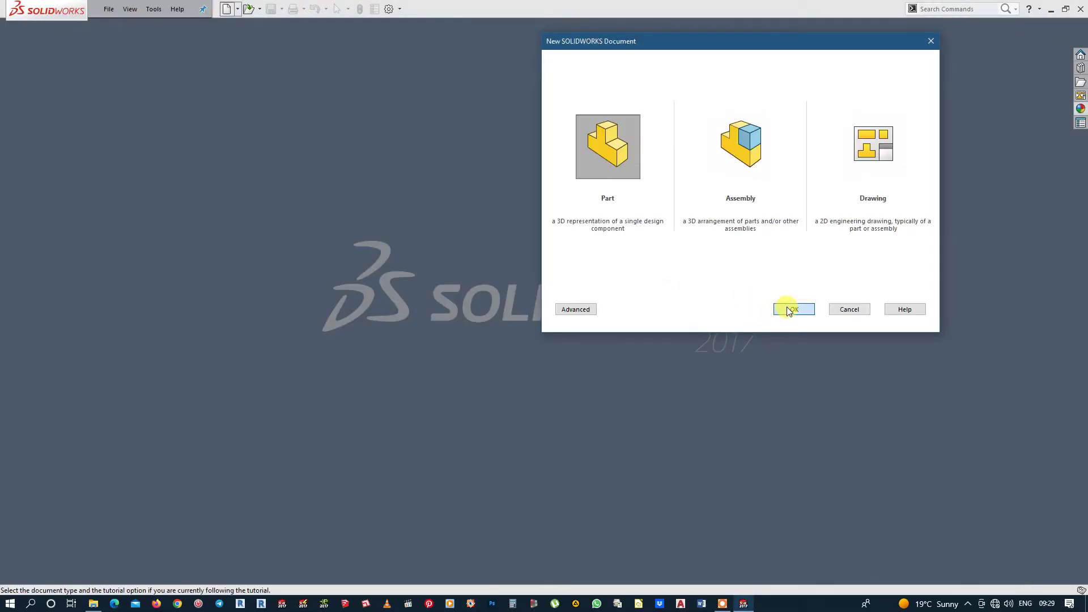
pyautogui.click(787, 307)
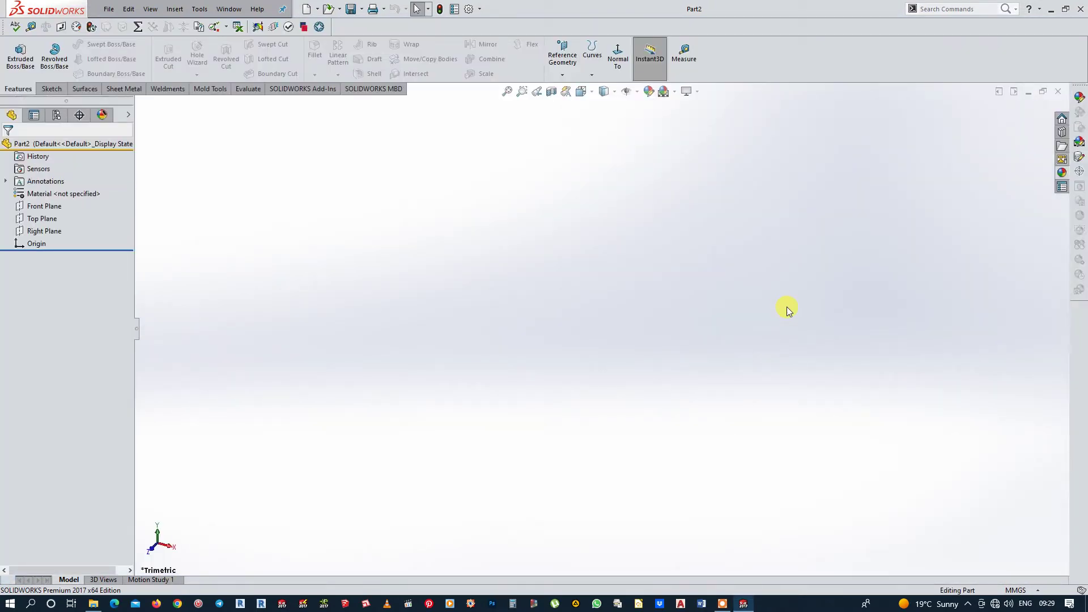
pyautogui.click(19, 208)
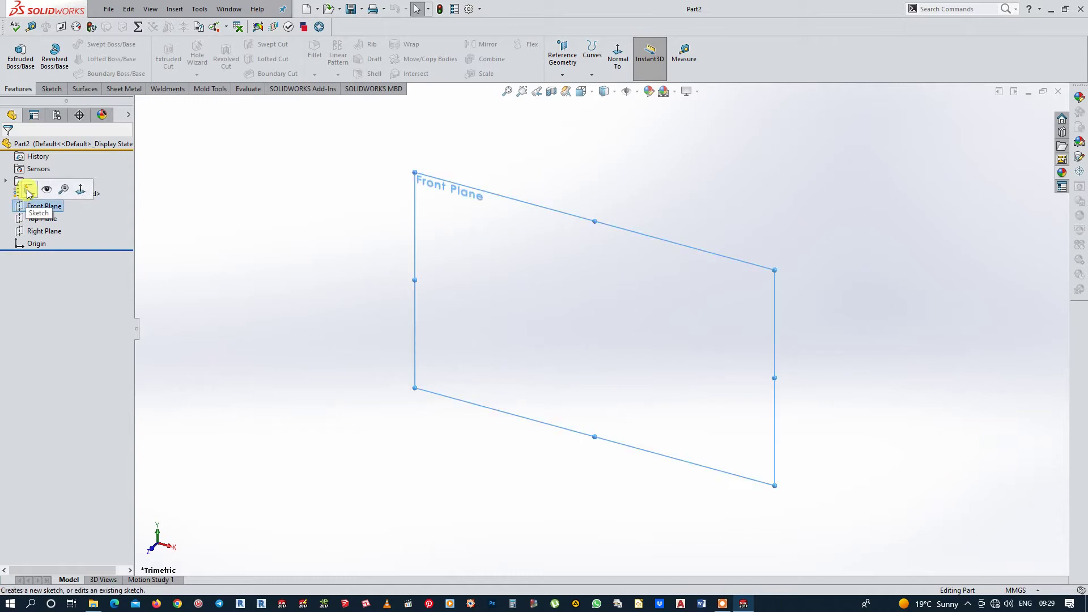
pyautogui.click(27, 191)
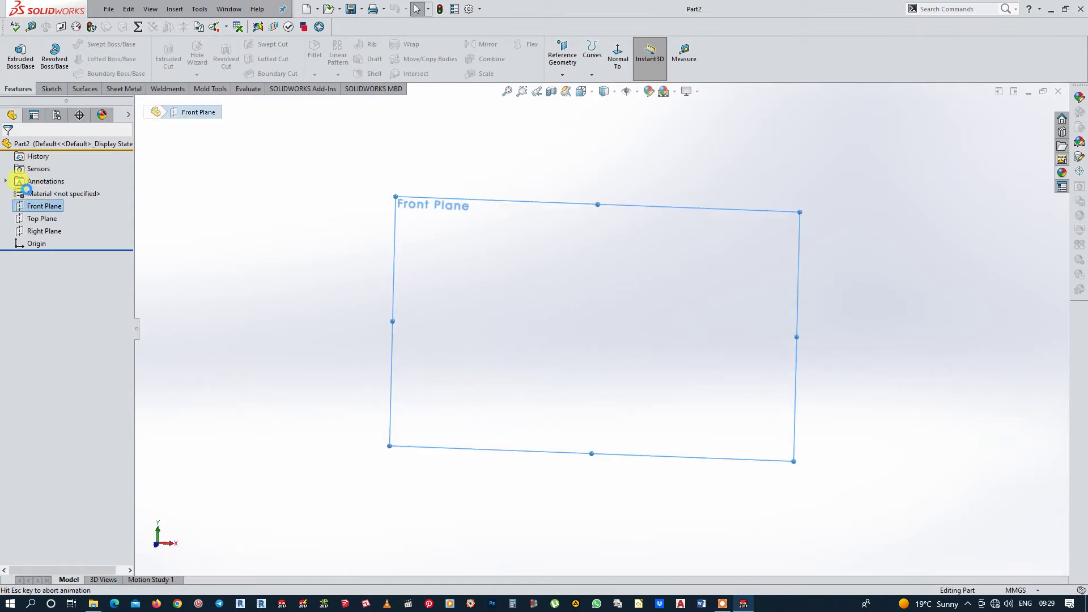
pyautogui.click(22, 220)
pyautogui.click(27, 207)
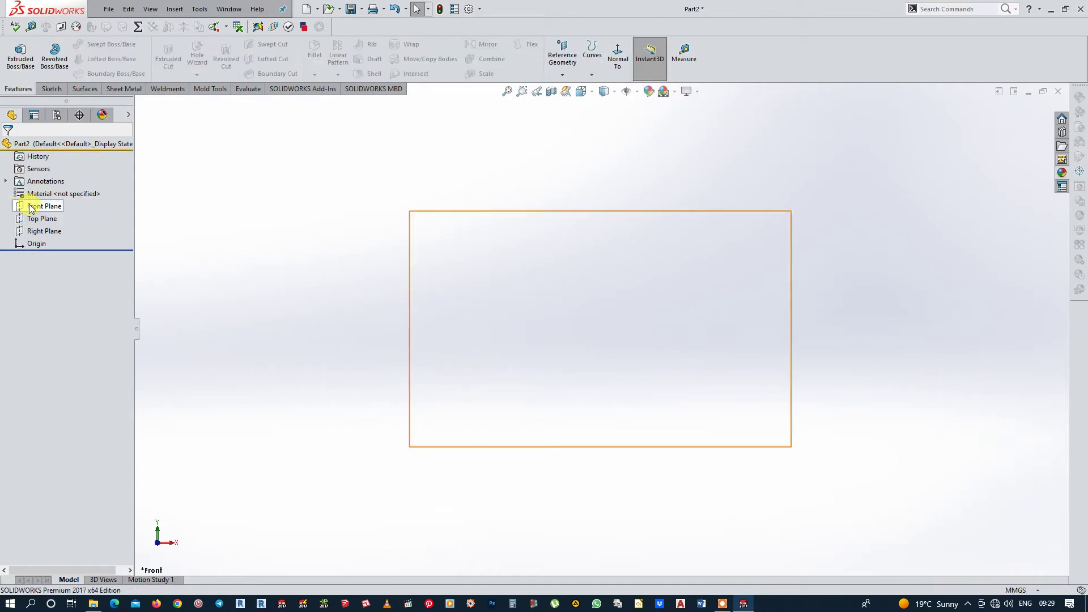
pyautogui.click(21, 220)
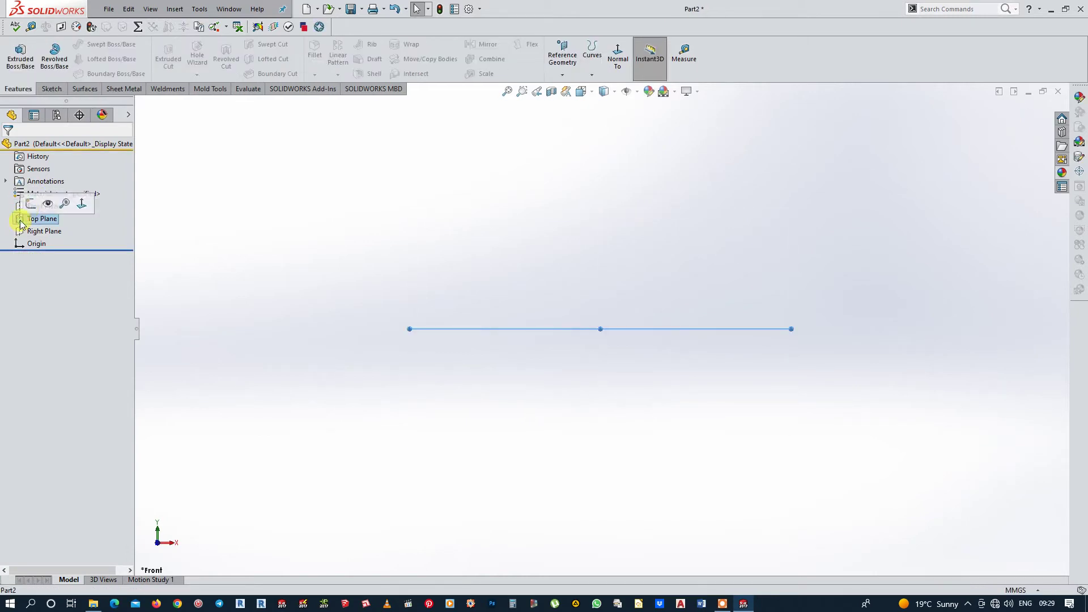
pyautogui.click(83, 207)
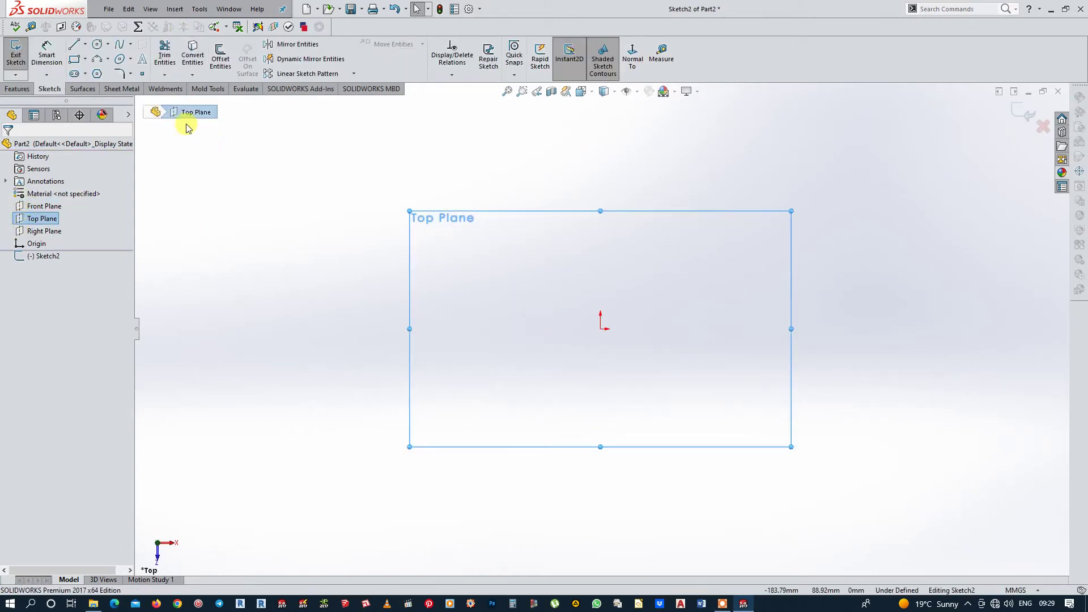
# Draw a 76 × 40 centre rectangle on the origin and exit the sketch.
pyautogui.click(87, 63)
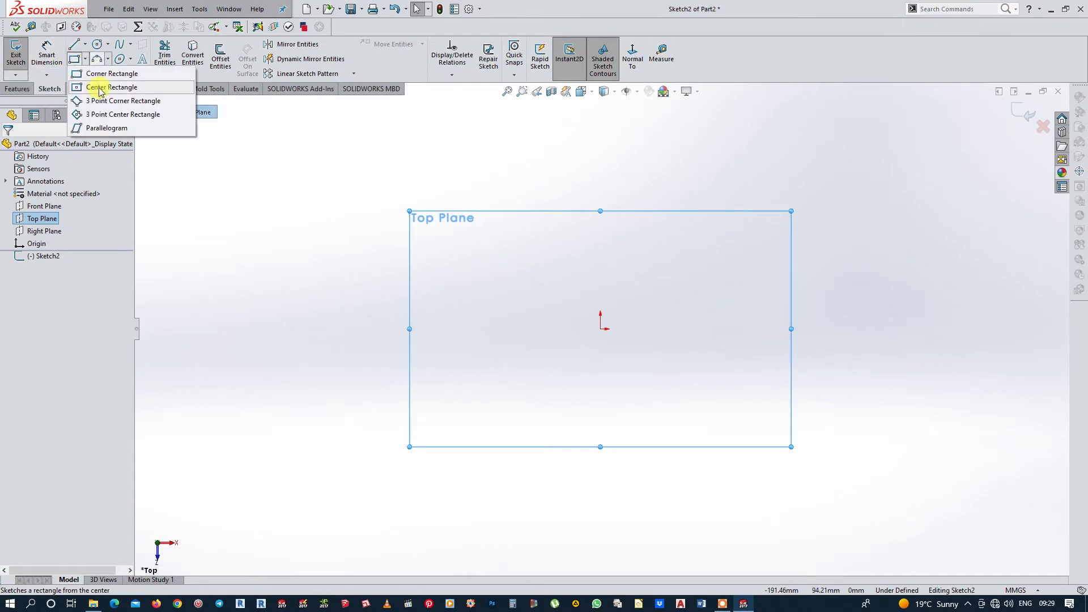
pyautogui.click(94, 85)
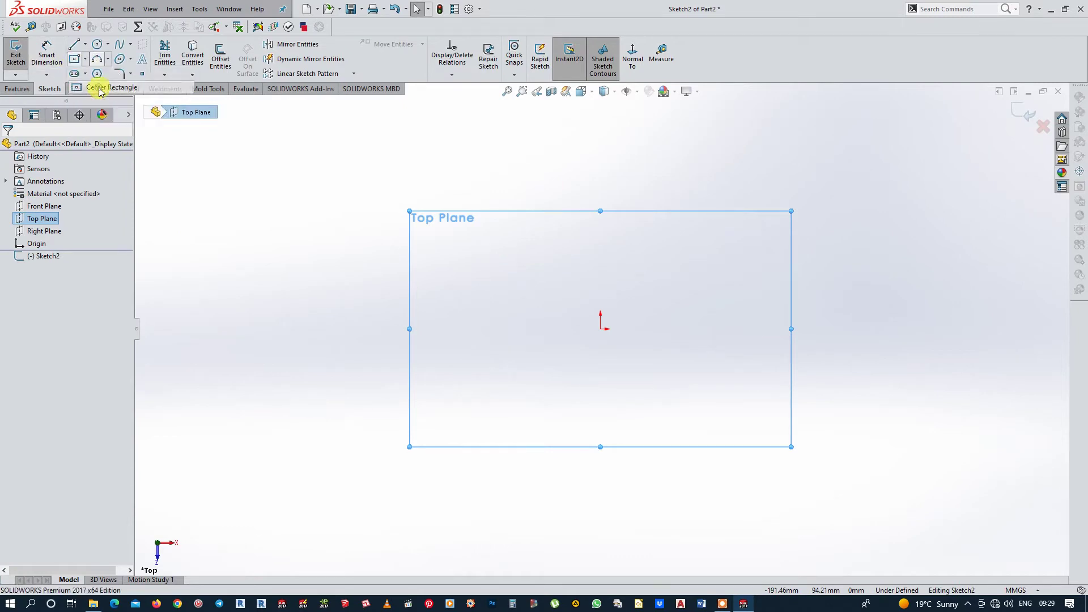
pyautogui.click(600, 329)
pyautogui.click(688, 363)
pyautogui.write('40')
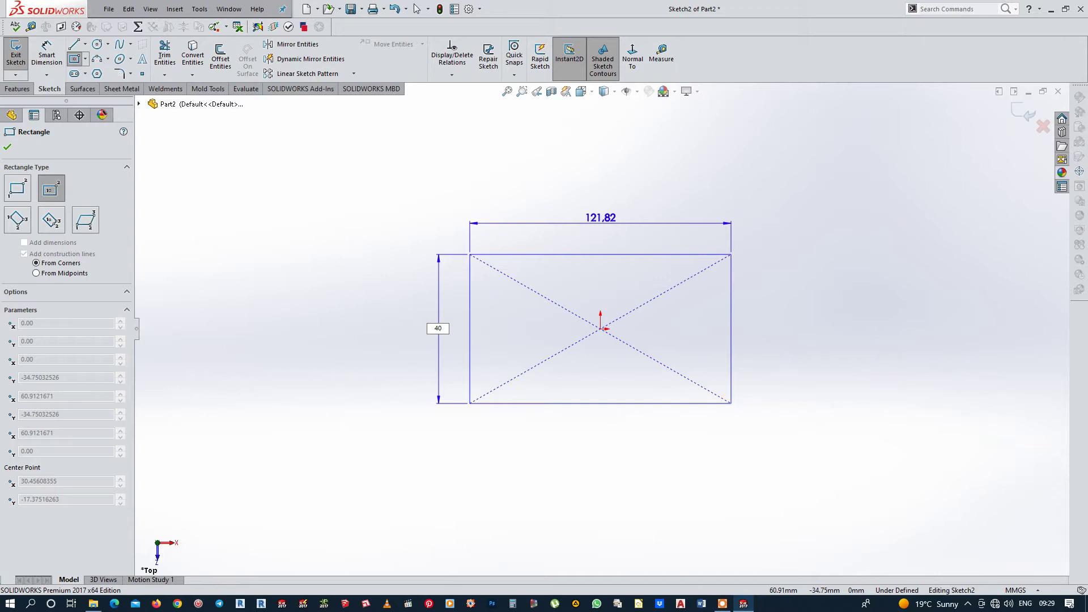
pyautogui.press('Tab')
pyautogui.write('76')
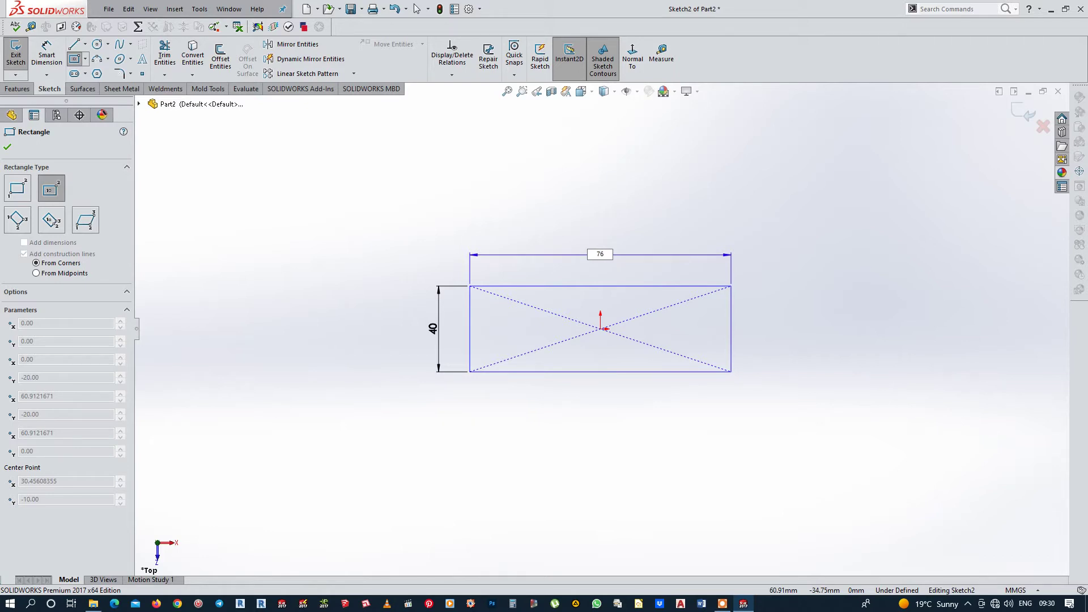
pyautogui.press('Return')
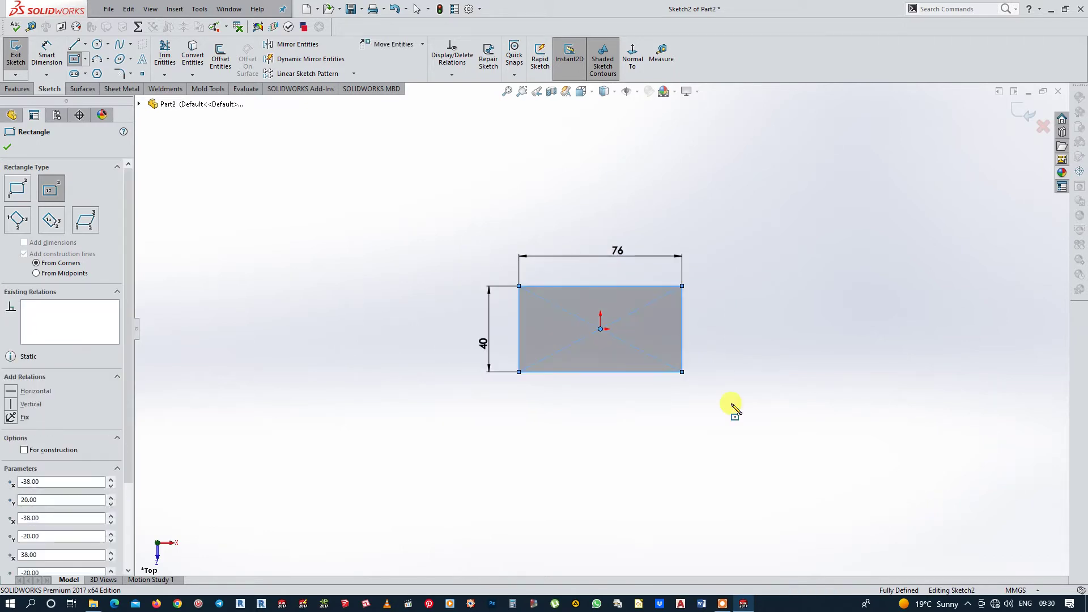
pyautogui.click(1028, 115)
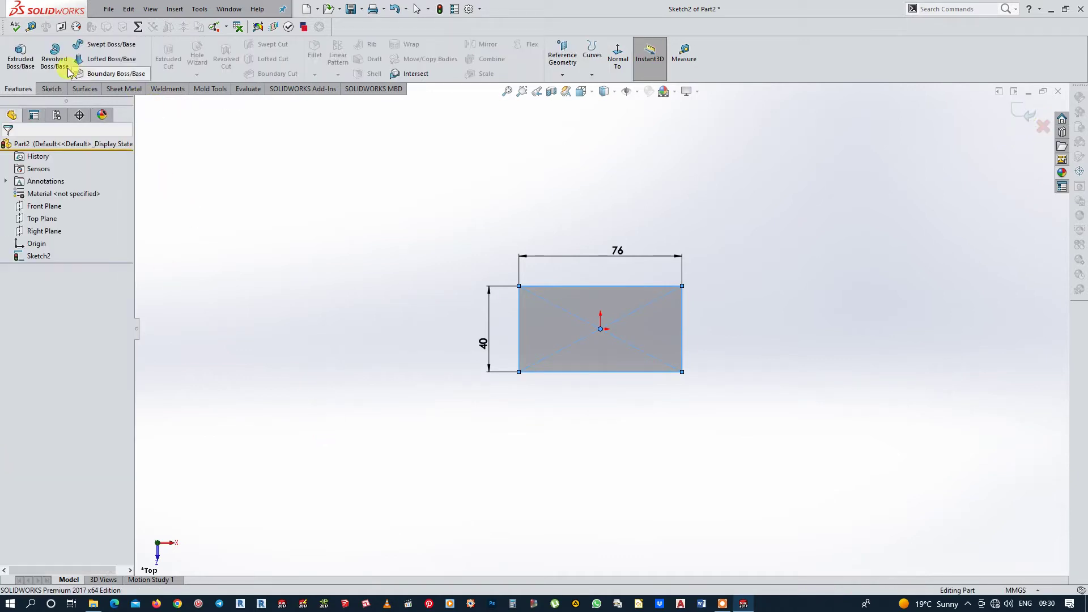
# Extrude the rectangle sketch to a 6 mm depth as Boss-Extrude1.
pyautogui.click(25, 61)
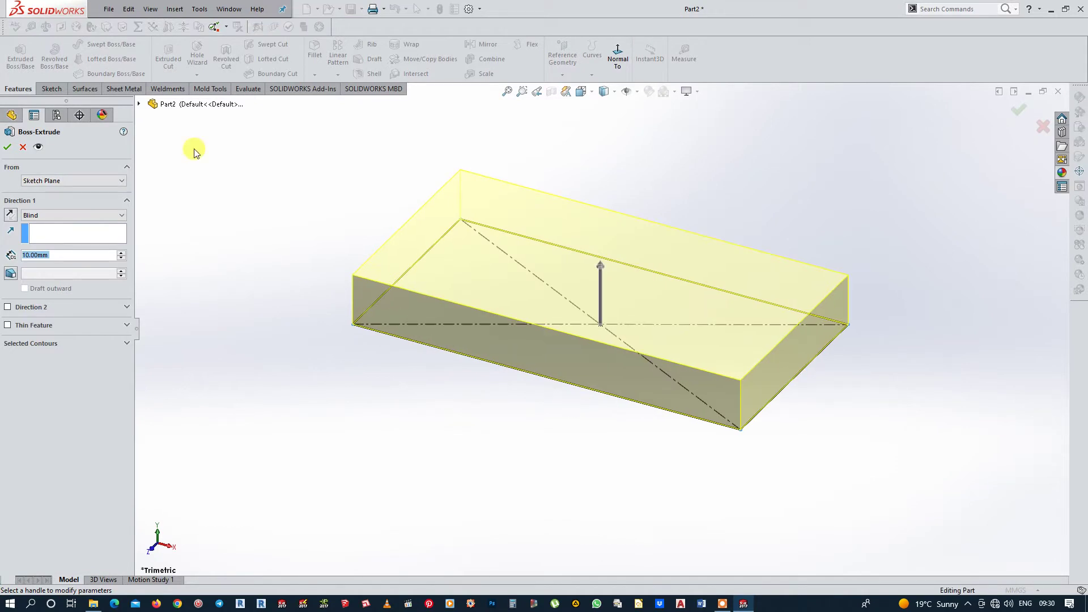
pyautogui.write('6')
pyautogui.press('Return')
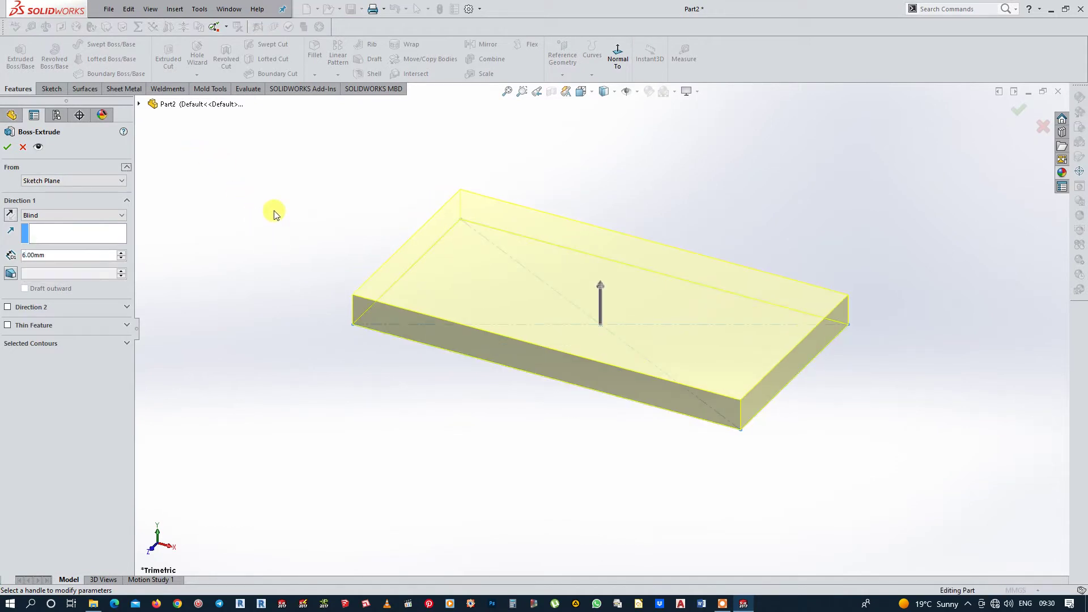
pyautogui.click(8, 147)
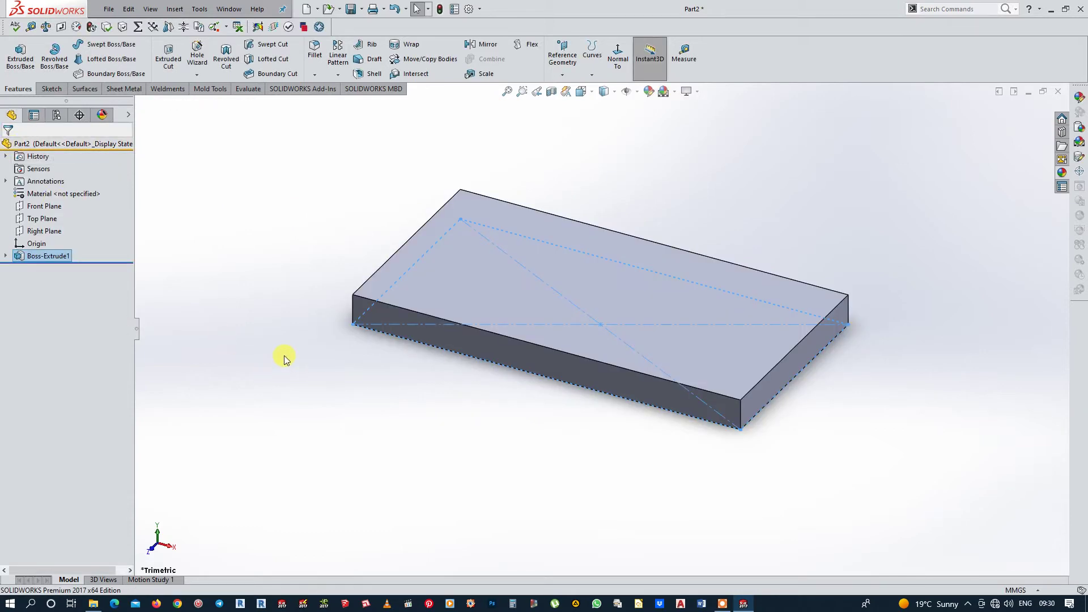
# Bevel the base plate's top front edge with a 4 mm × 45° chamfer.
pyautogui.click(315, 74)
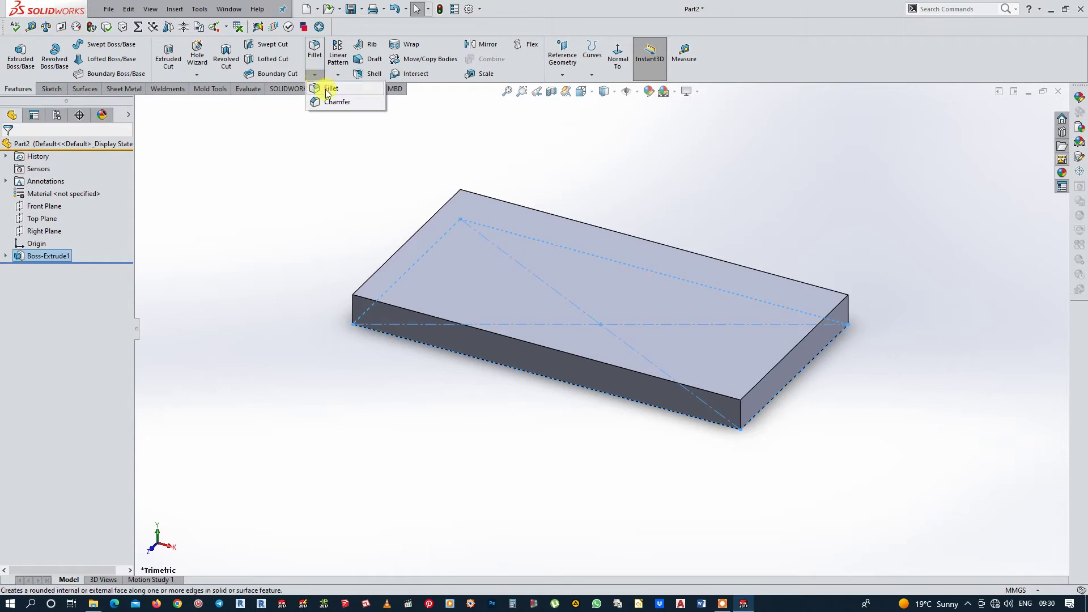
pyautogui.click(340, 103)
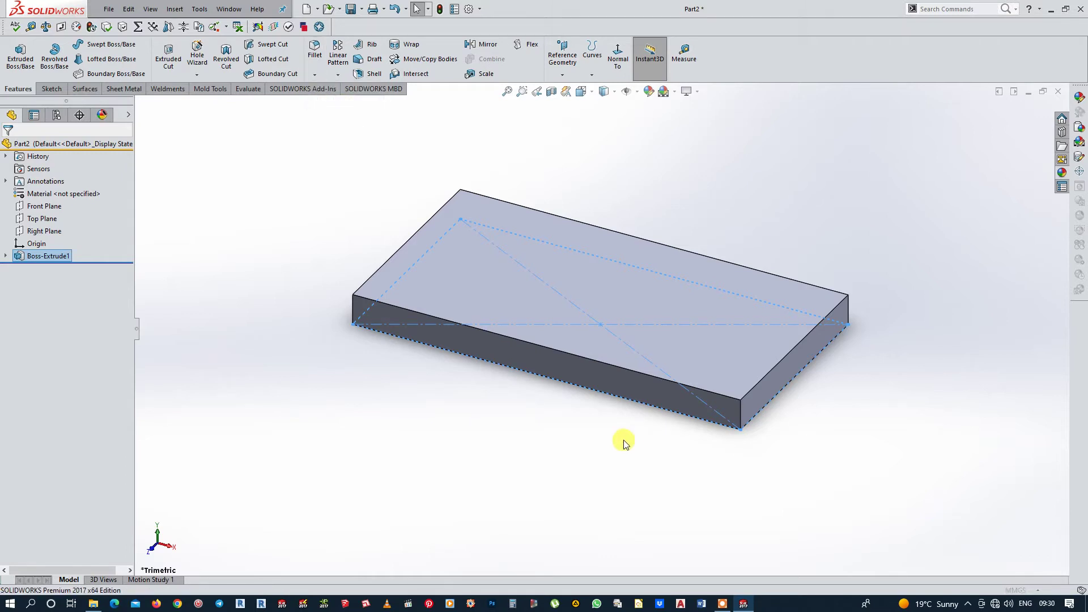
pyautogui.write('4')
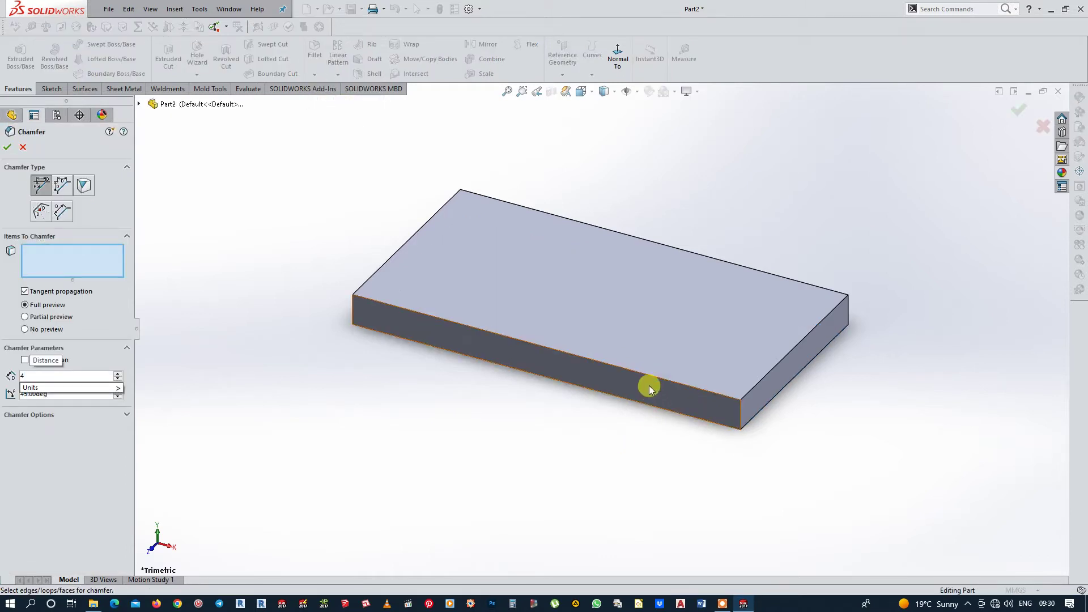
pyautogui.press('Return')
pyautogui.click(648, 372)
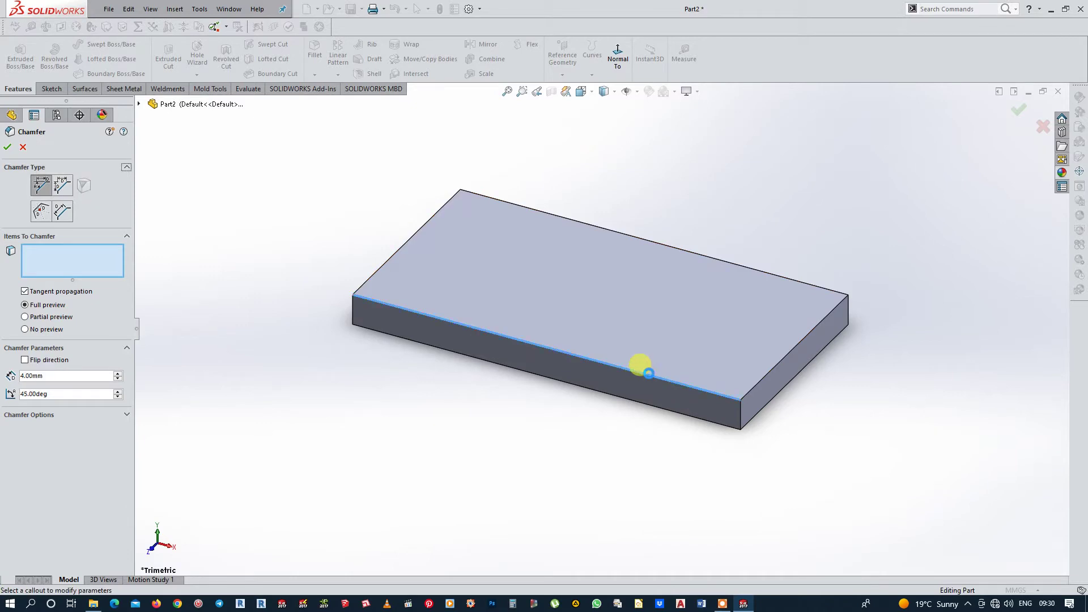
pyautogui.click(6, 148)
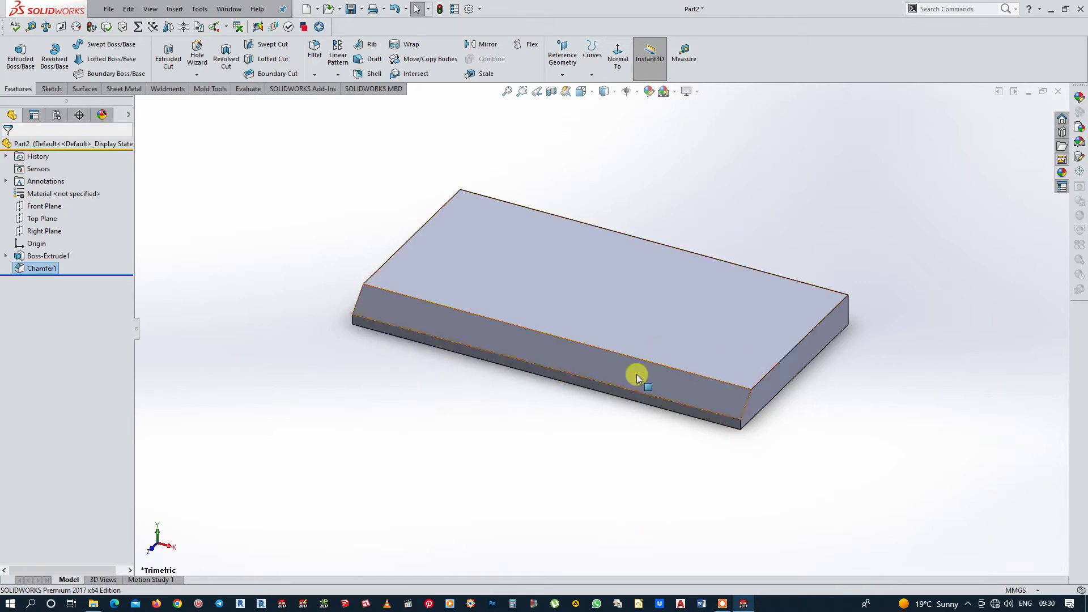
pyautogui.click(668, 311)
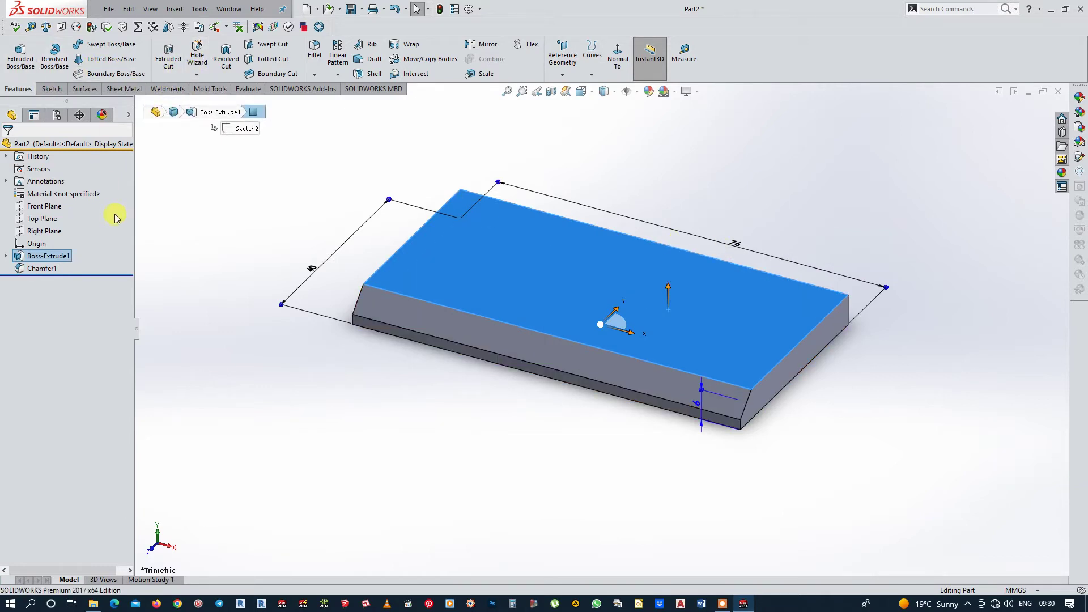
# Start a new sketch on the Front Plane.
pyautogui.click(20, 208)
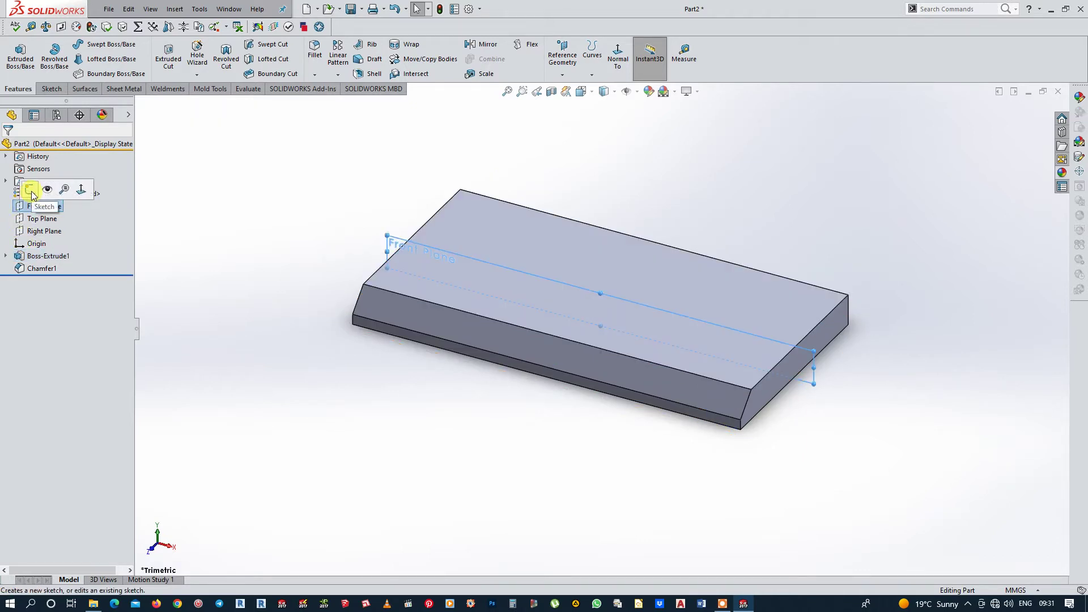
pyautogui.click(32, 193)
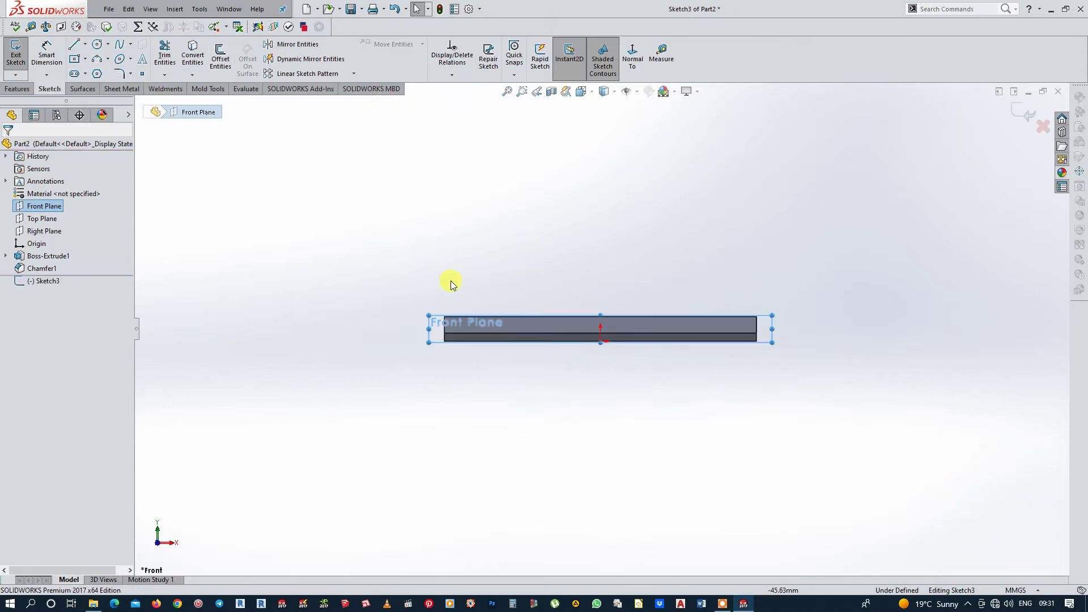
pyautogui.scroll(-3, 736, 159)
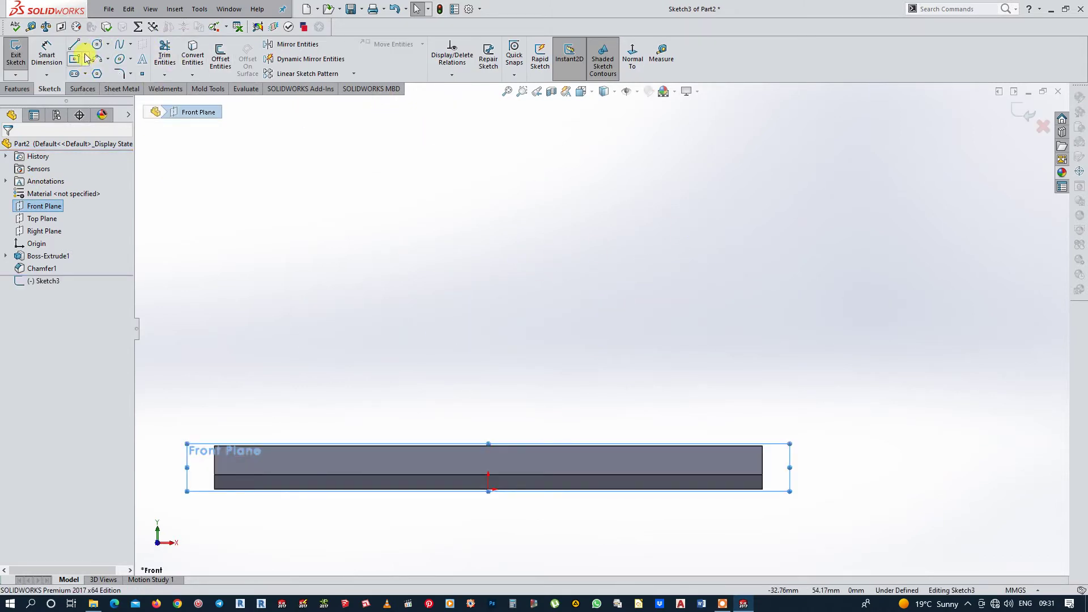
# Sketch the lug: left line, tangent-arc top, right line, and closing base line.
pyautogui.click(385, 446)
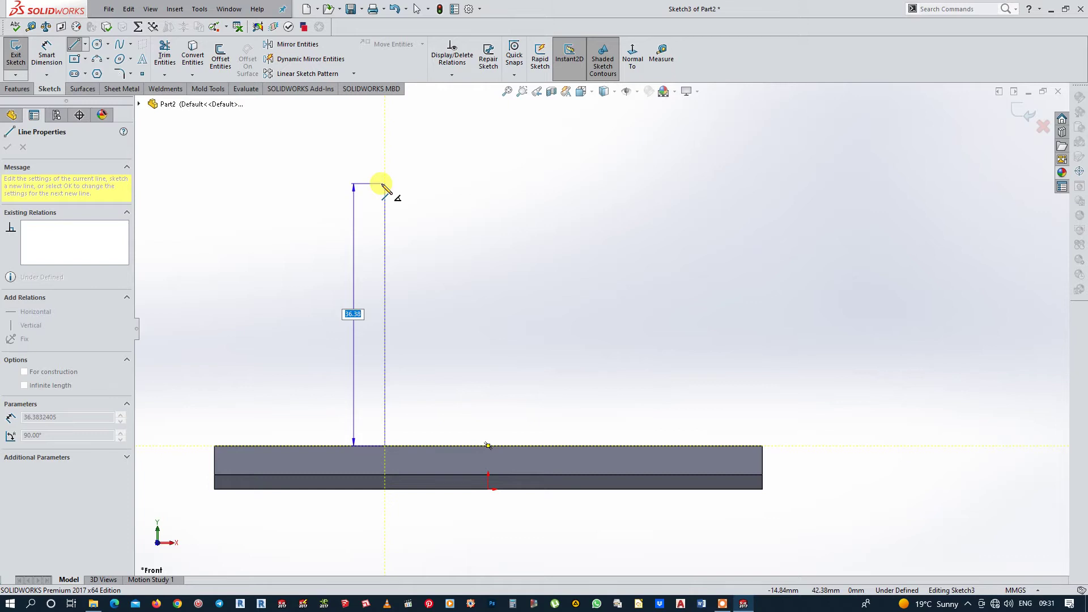
pyautogui.click(385, 185)
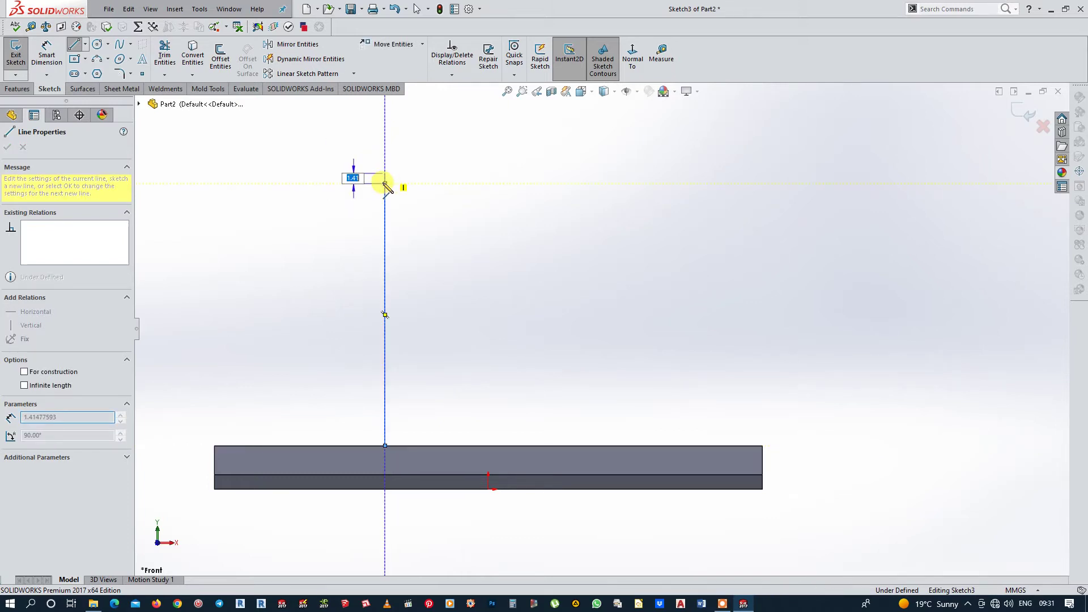
pyautogui.press('a')
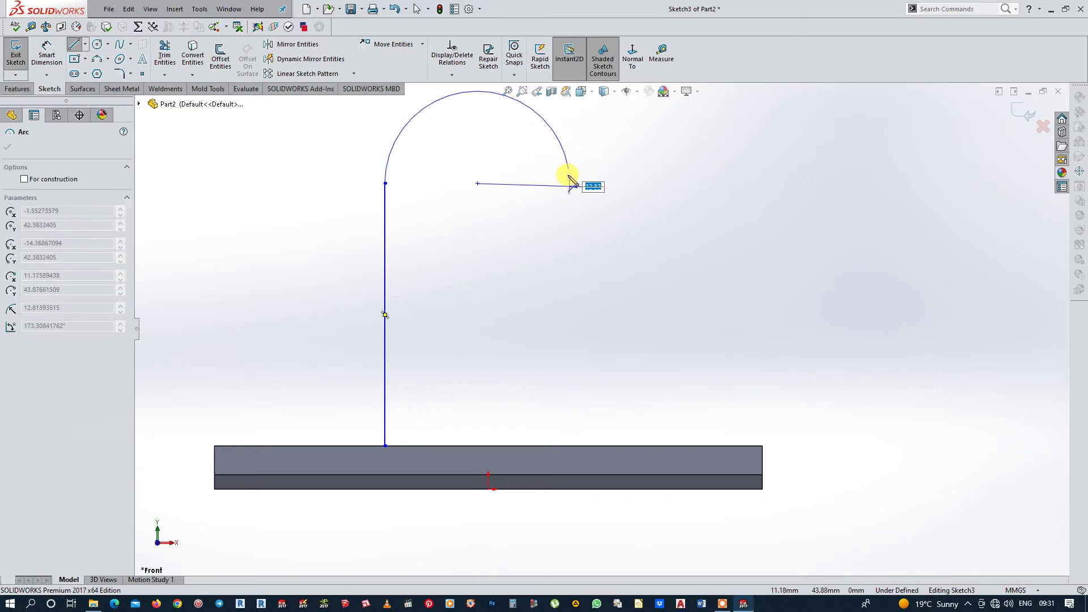
pyautogui.click(568, 183)
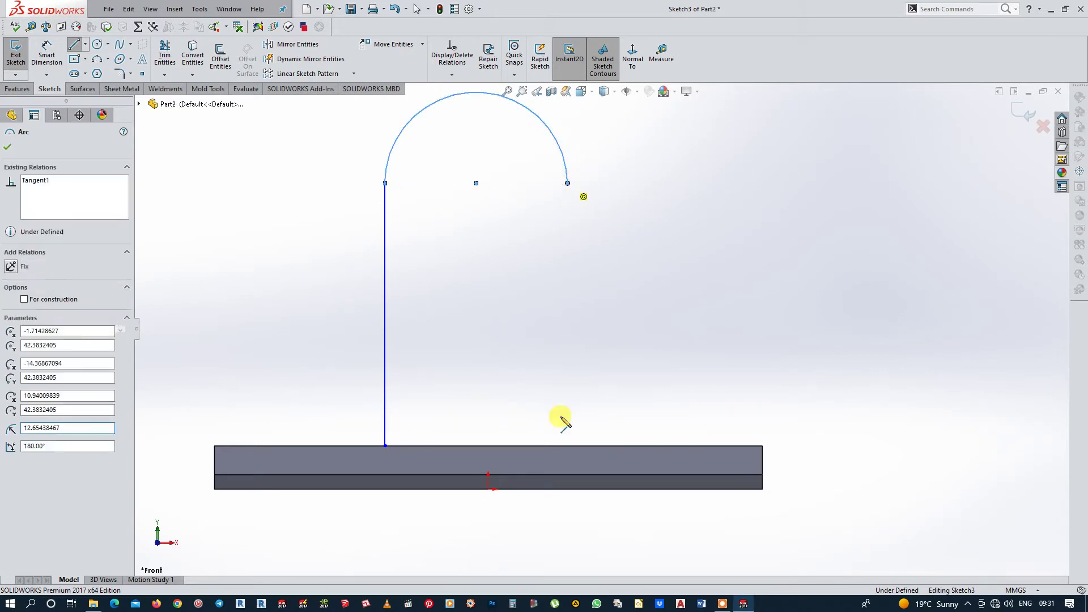
pyautogui.click(568, 446)
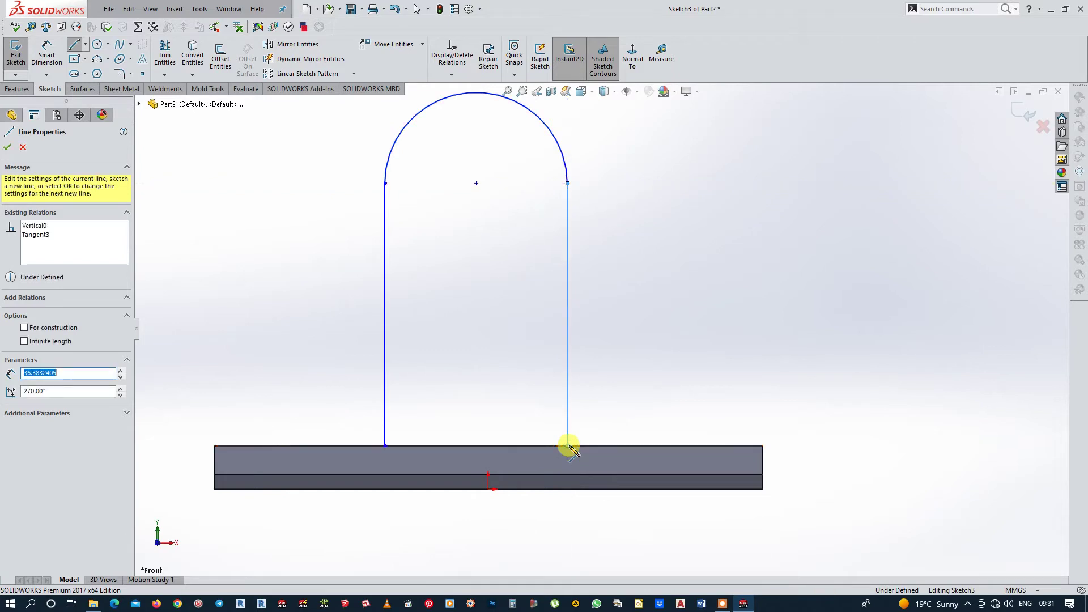
pyautogui.click(385, 446)
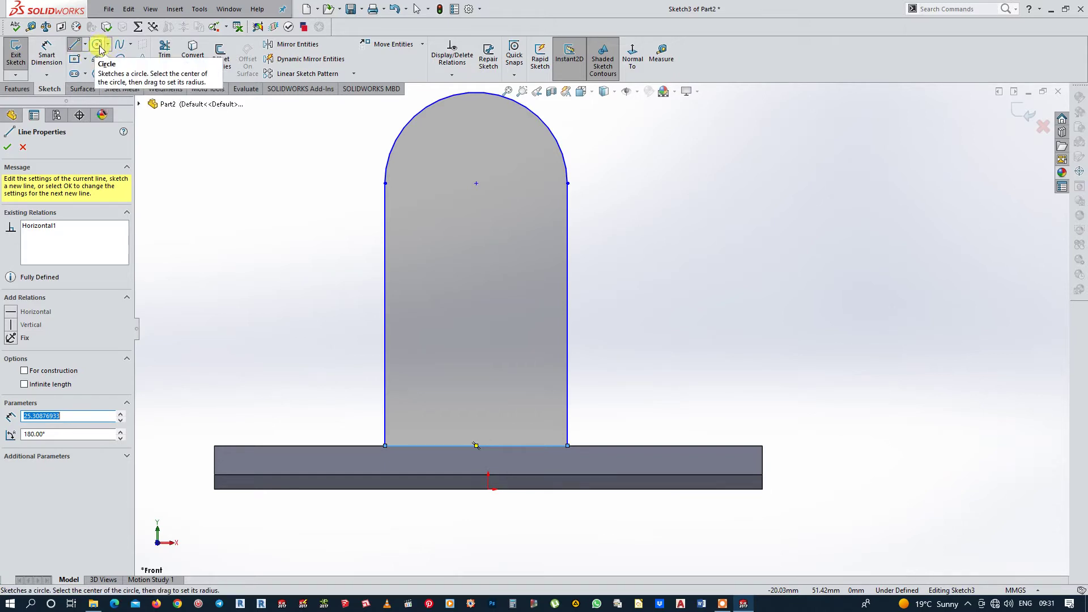
# Draw a small hole circle and a larger concentric circle at the arc's centre.
pyautogui.click(98, 46)
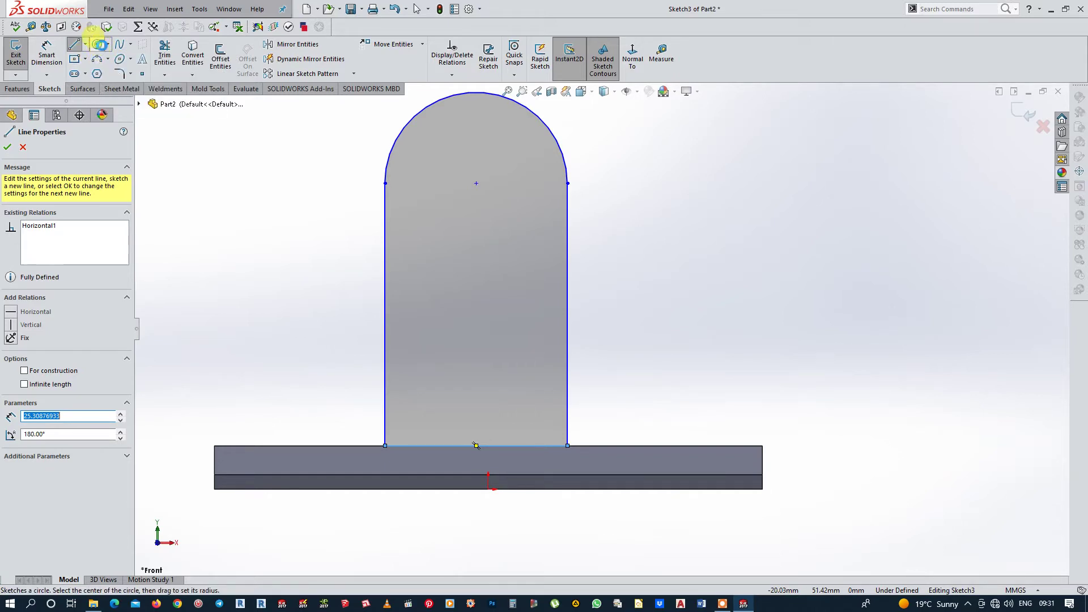
pyautogui.click(476, 183)
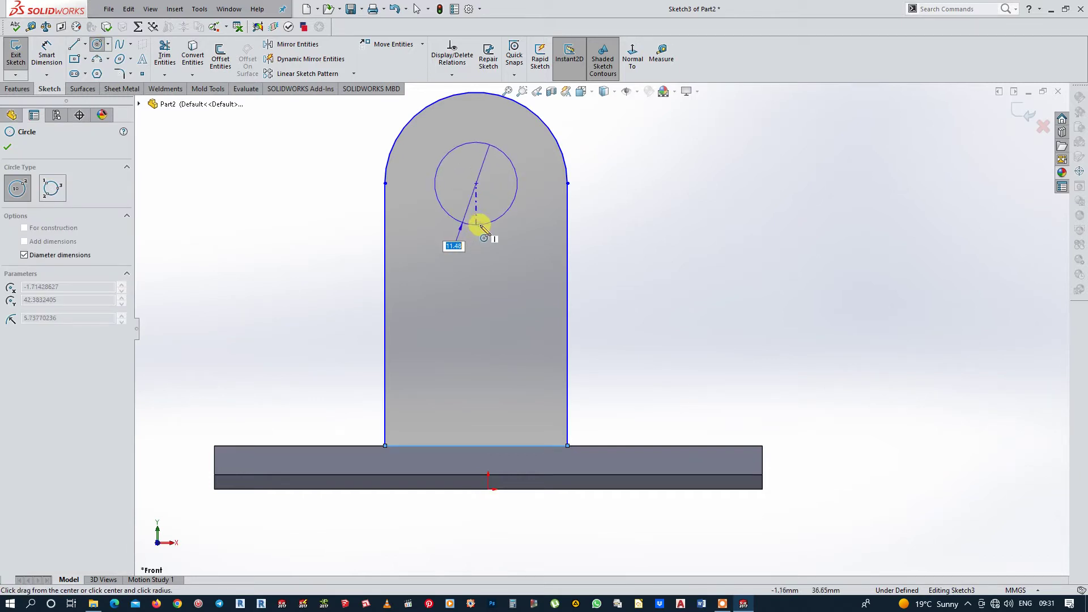
pyautogui.click(479, 226)
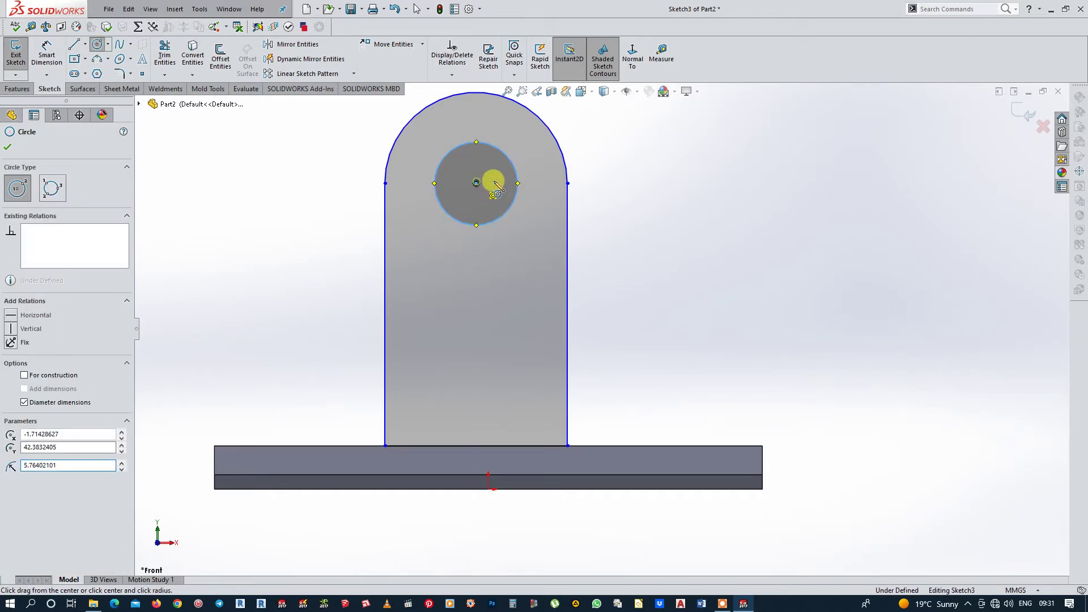
pyautogui.click(475, 183)
pyautogui.click(567, 183)
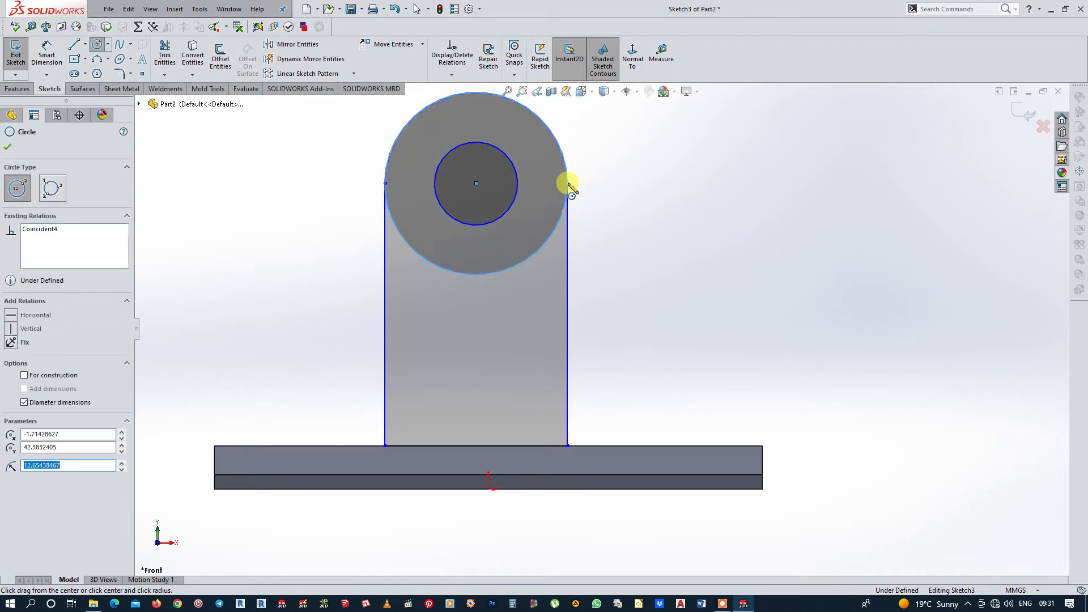
pyautogui.press('Escape')
# Begin a diameter dimension on the outer circle.
pyautogui.scroll(3, 637, 203)
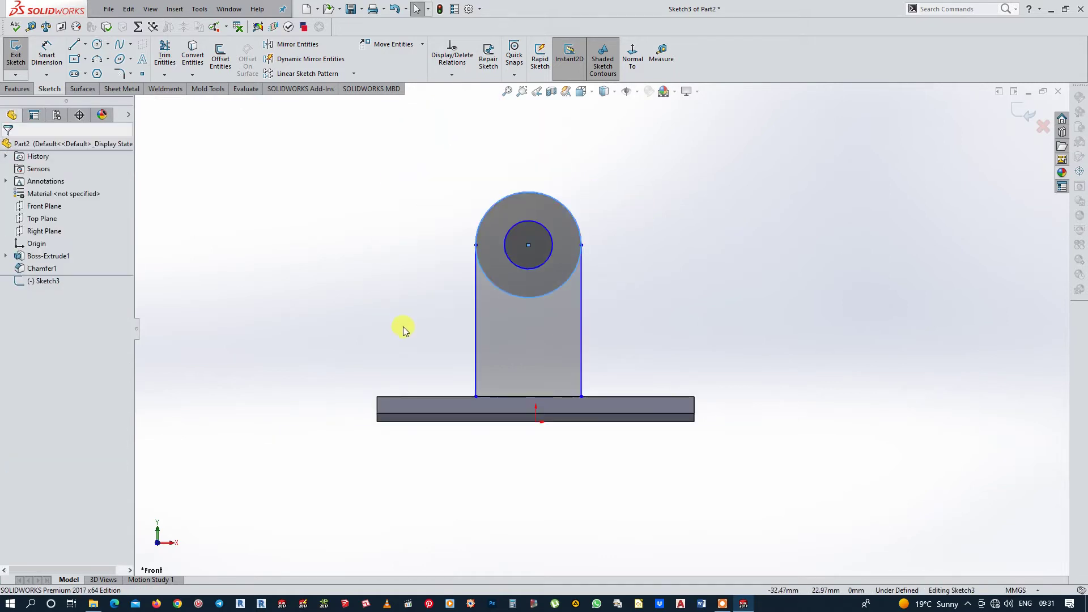
pyautogui.click(46, 52)
pyautogui.click(528, 297)
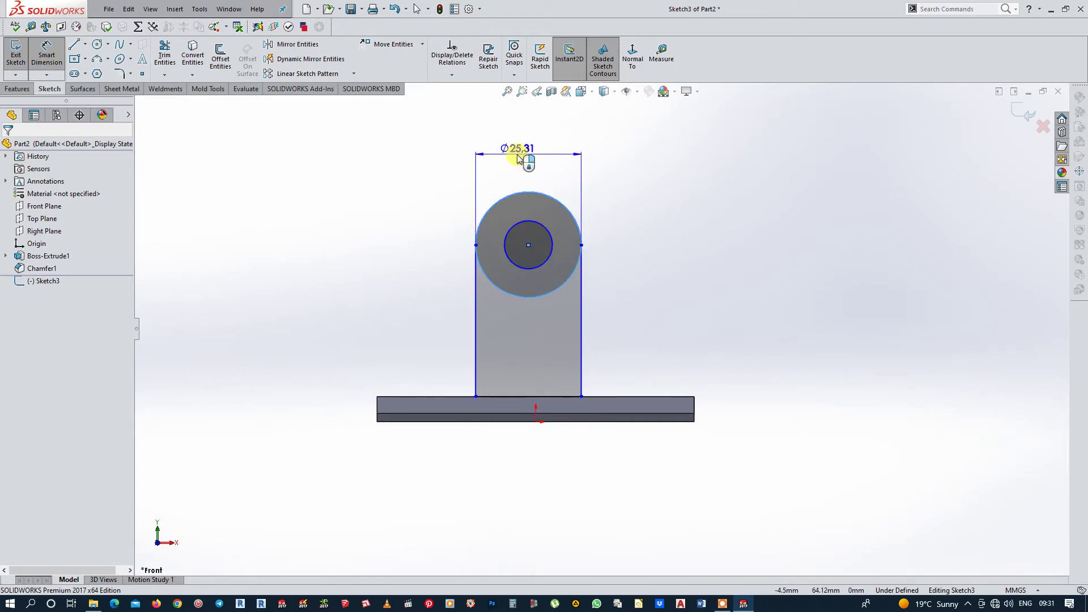
# Set the outer circle's diameter to 32.
pyautogui.click(516, 158)
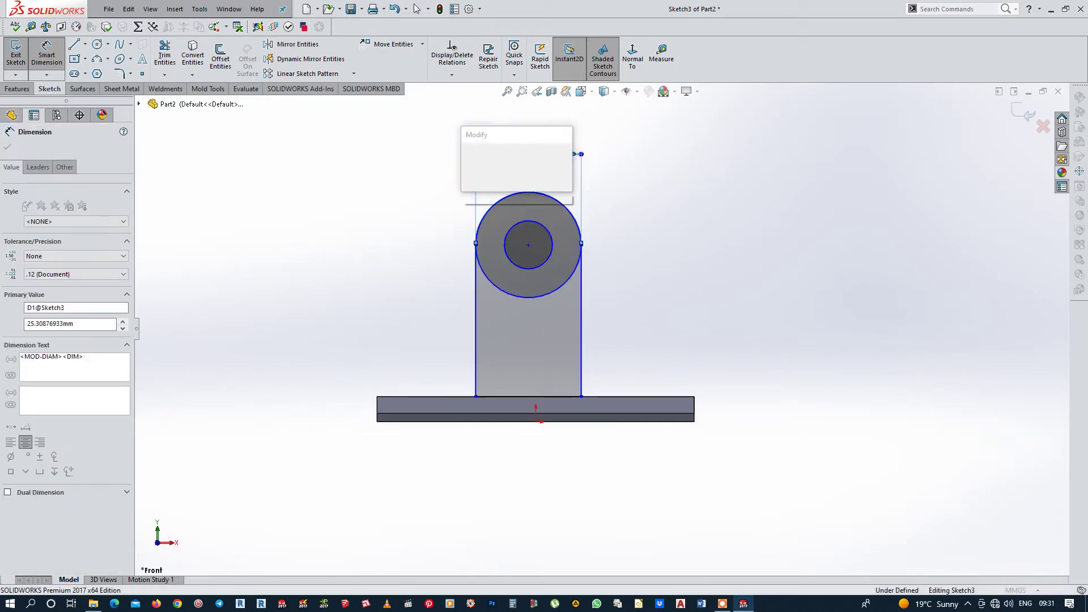
pyautogui.write('32')
pyautogui.press('Return')
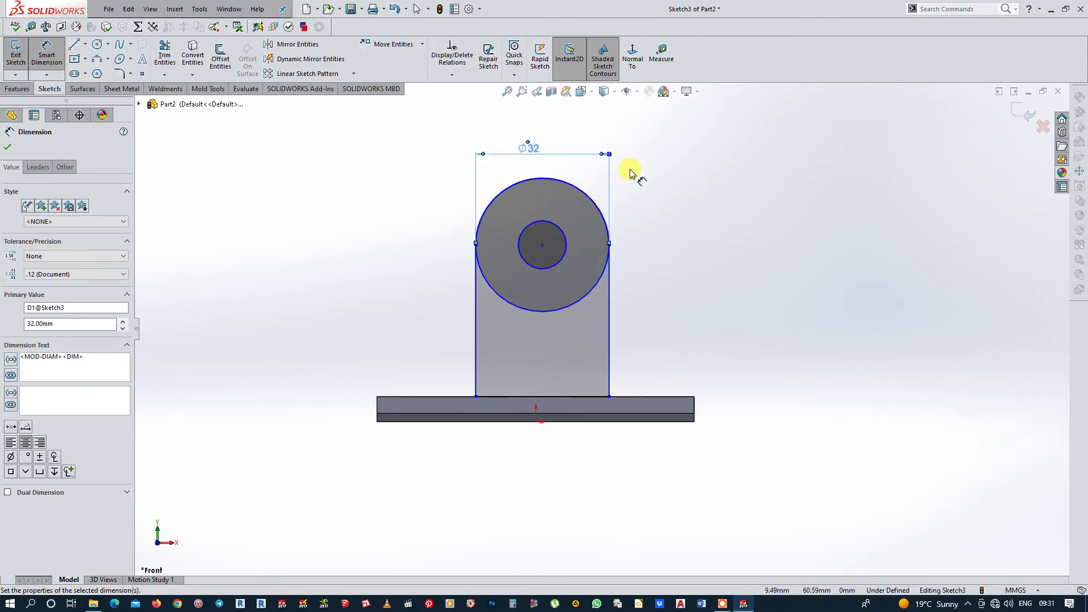
pyautogui.press('Escape')
# Align the circle centre vertically over the origin.
pyautogui.click(542, 245)
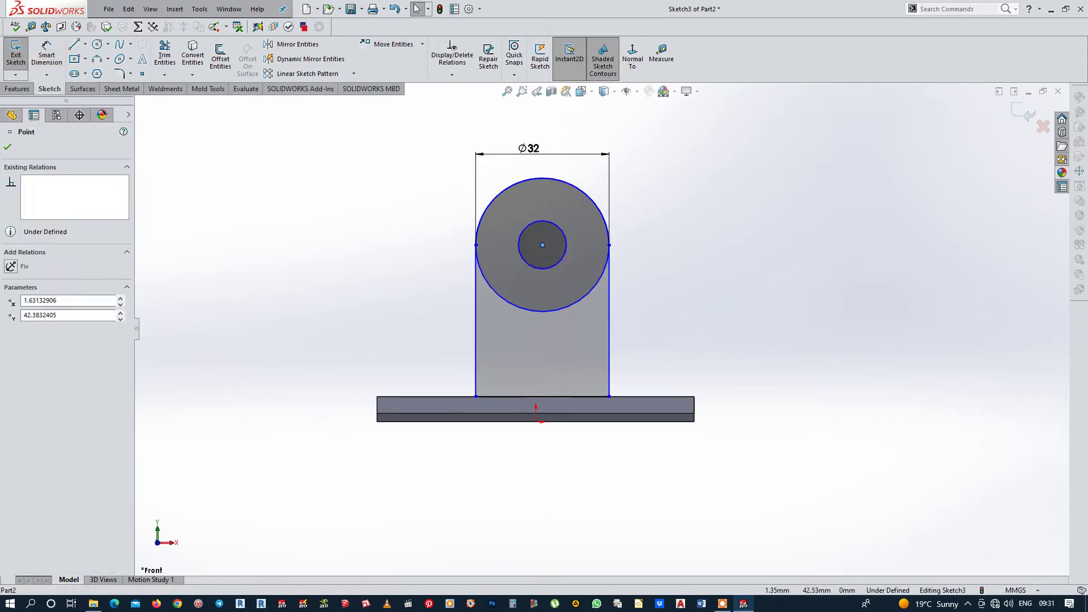
pyautogui.keyDown('ctrl'); pyautogui.click(536, 421); pyautogui.keyUp('ctrl')
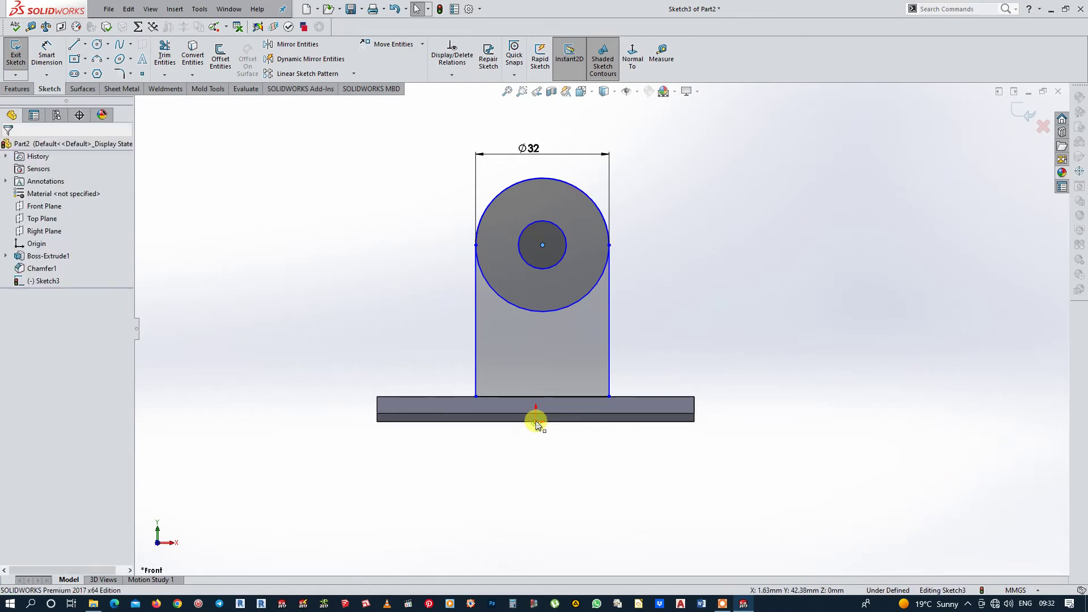
pyautogui.click(590, 372)
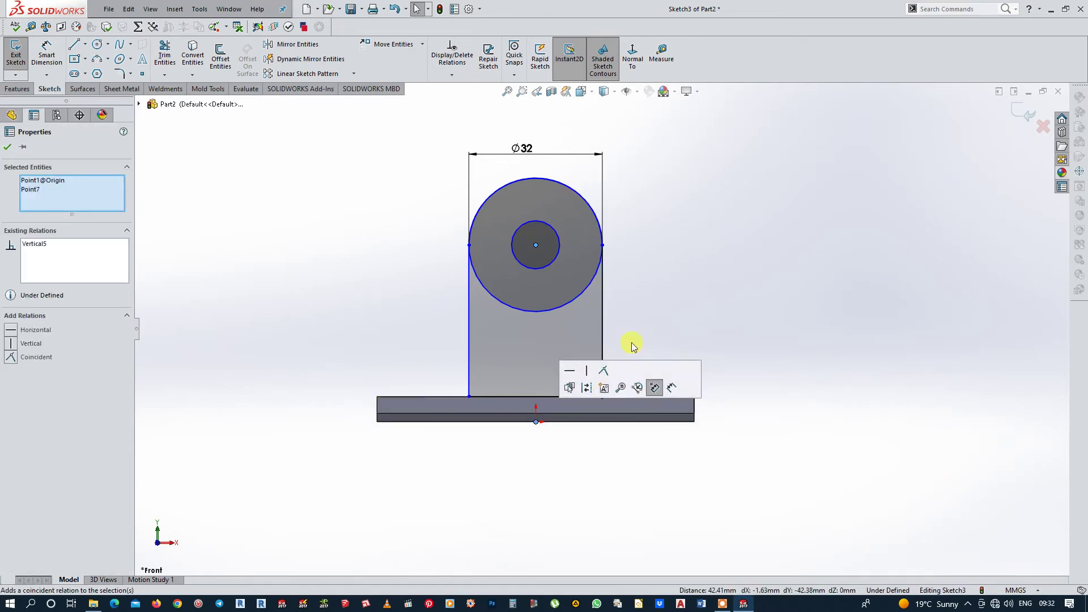
pyautogui.click(713, 160)
# Dimension the circle centre 64 above the base's bottom edge.
pyautogui.click(47, 54)
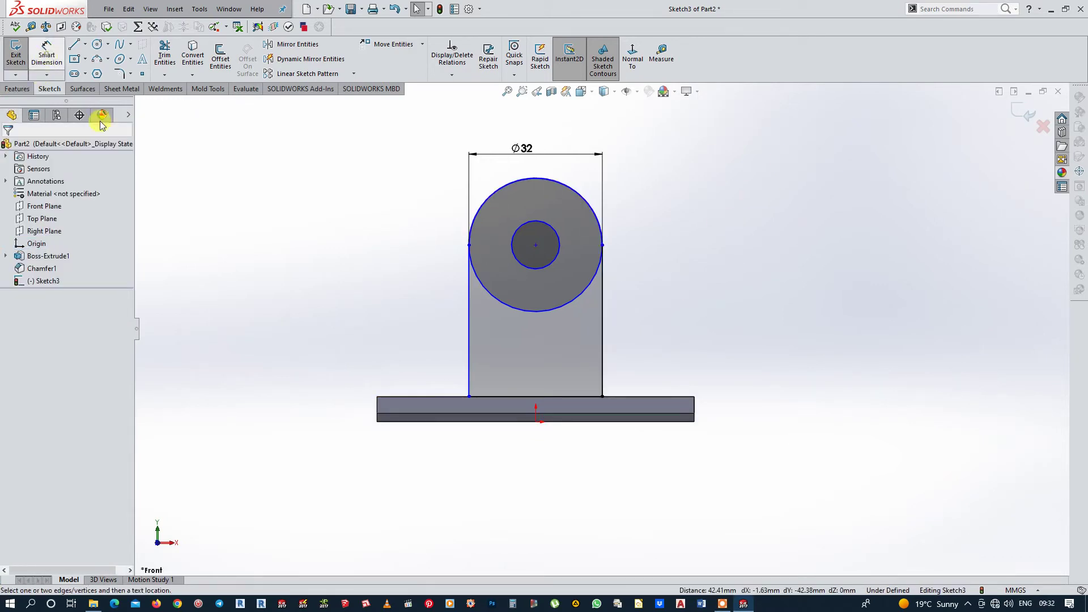
pyautogui.click(450, 421)
pyautogui.click(535, 245)
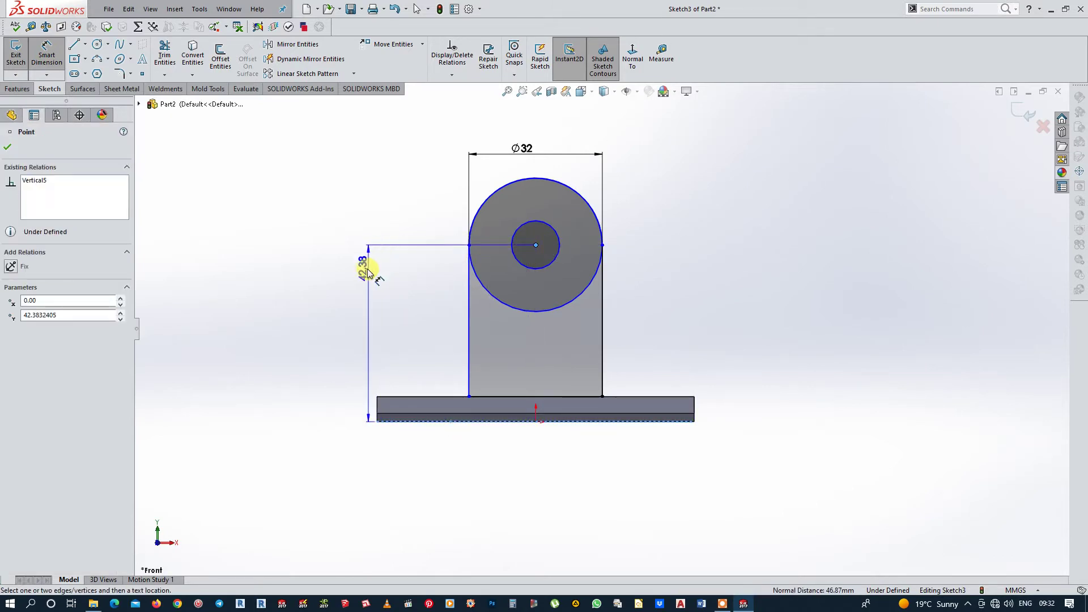
pyautogui.click(321, 305)
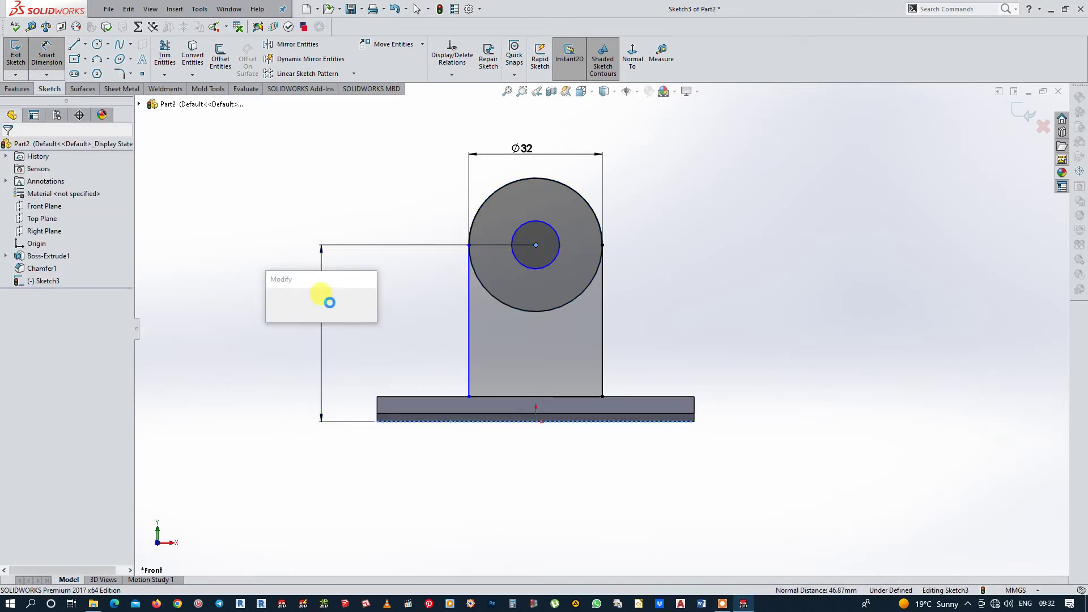
pyautogui.write('64')
pyautogui.press('Return')
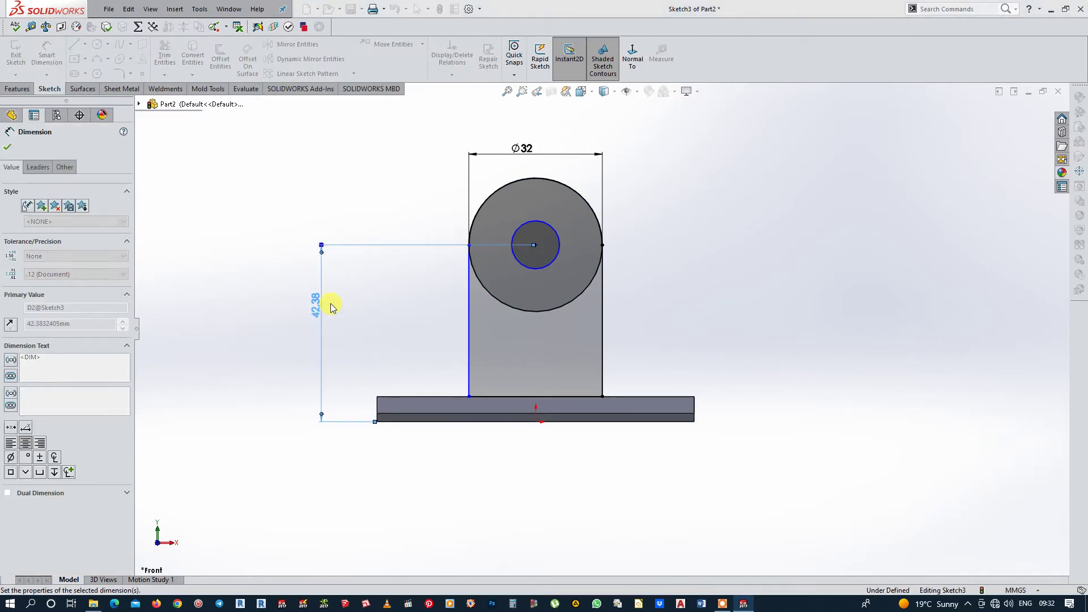
pyautogui.press('z')
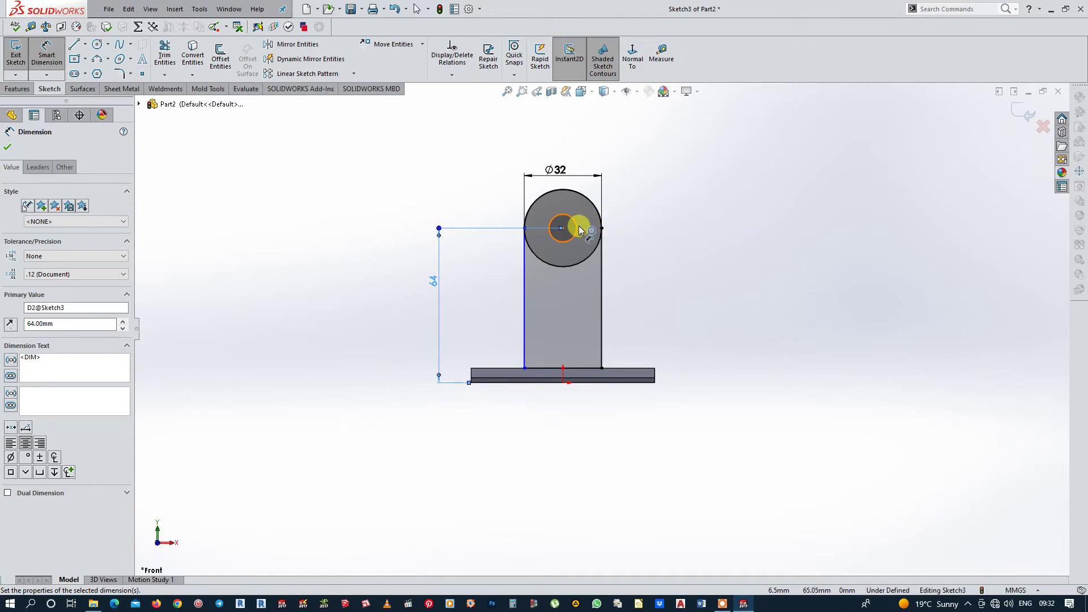
pyautogui.scroll(-2, 612, 227)
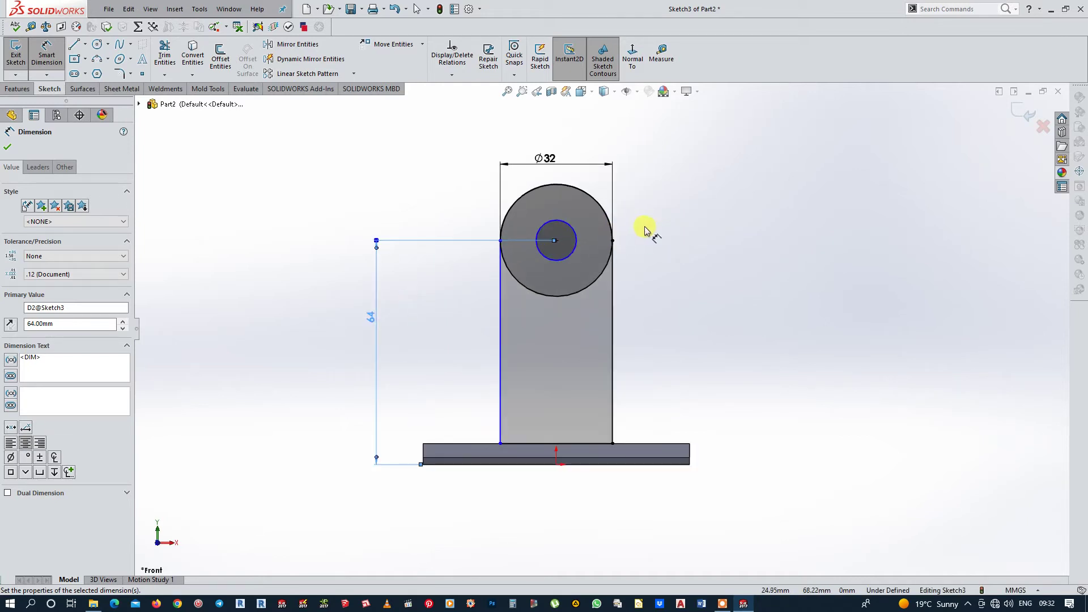
pyautogui.press('Escape')
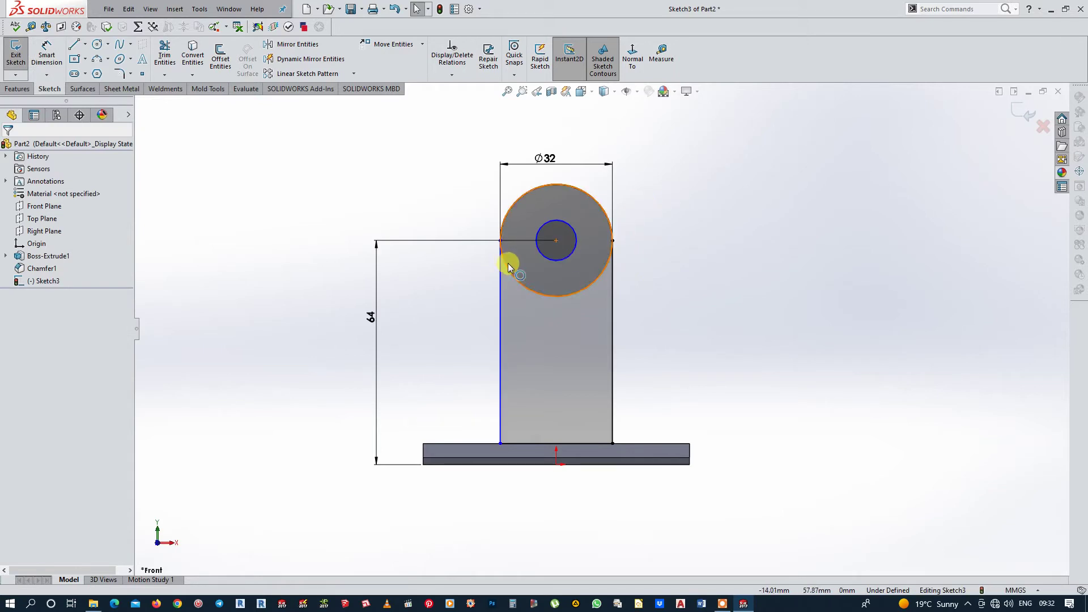
# Make the outer circle tangent to the lug's left side line and review its relations.
pyautogui.click(510, 276)
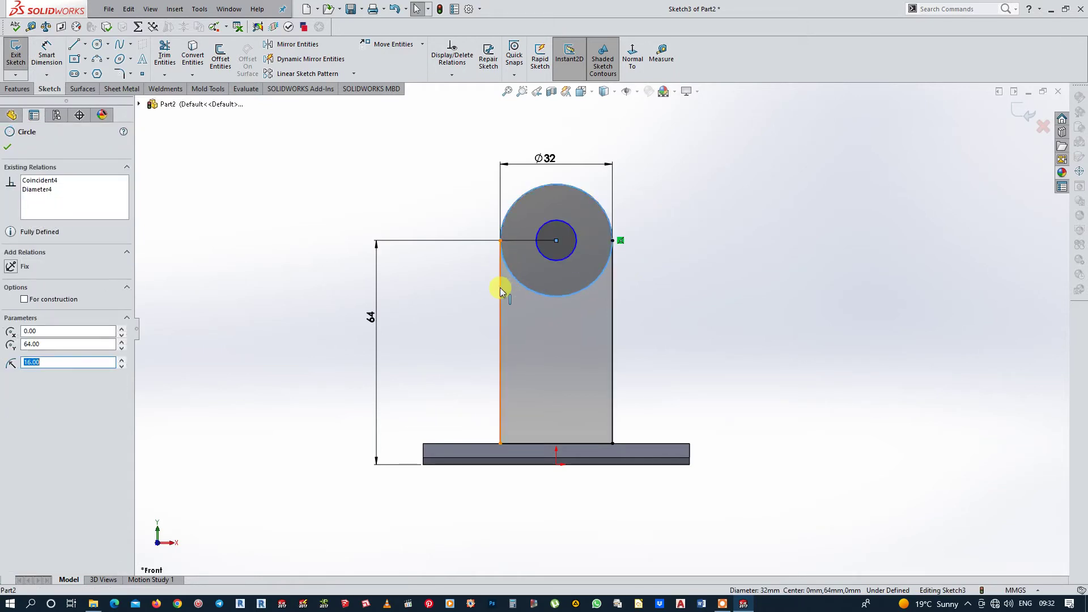
pyautogui.keyDown('ctrl'); pyautogui.click(500, 287); pyautogui.keyUp('ctrl')
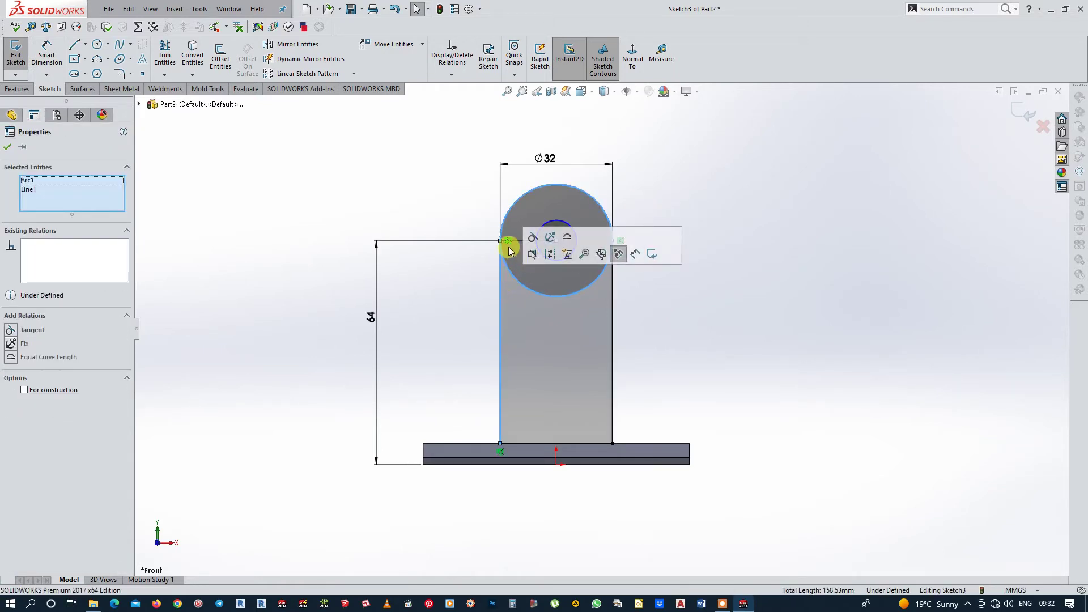
pyautogui.click(531, 236)
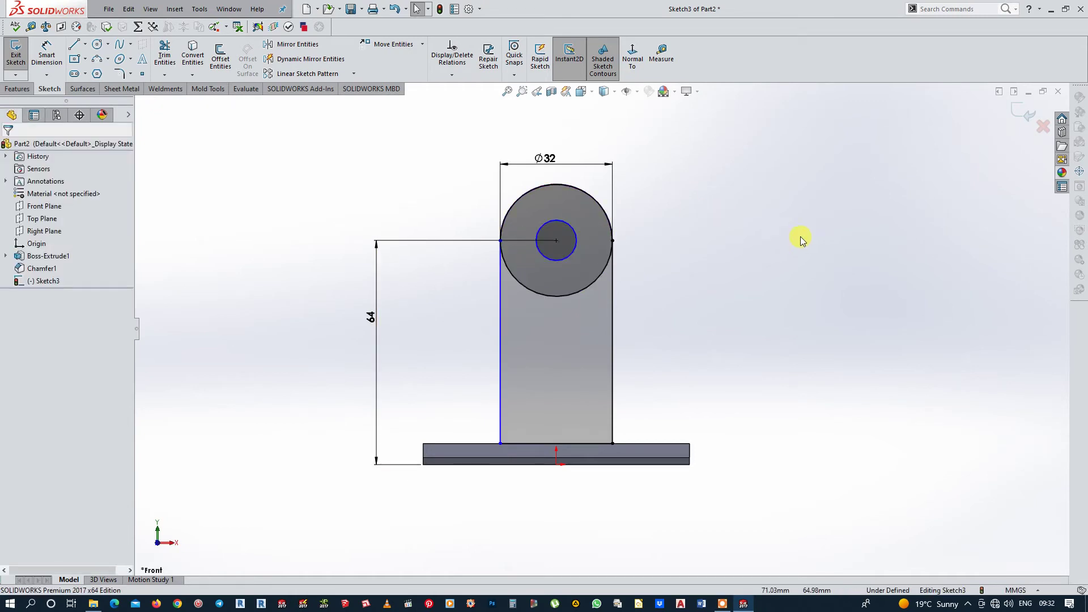
pyautogui.scroll(-1, 624, 257)
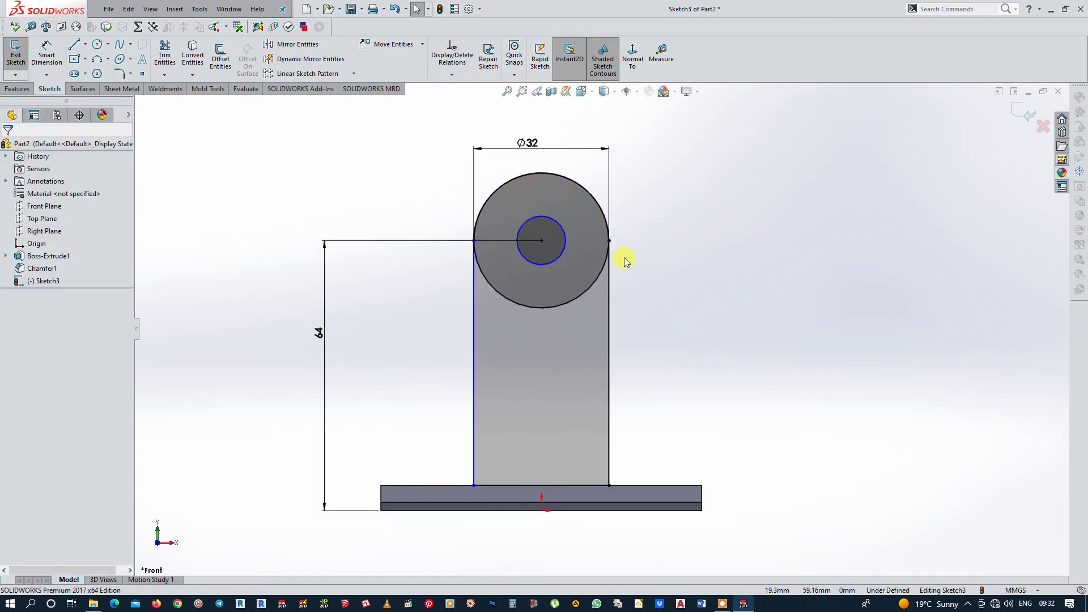
pyautogui.click(474, 359)
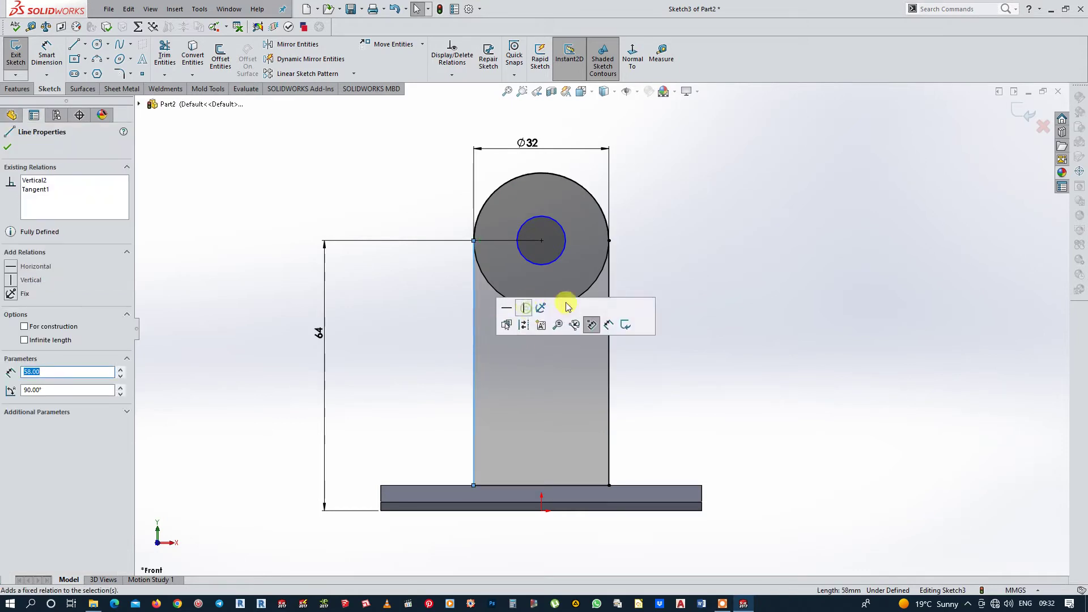
pyautogui.click(744, 273)
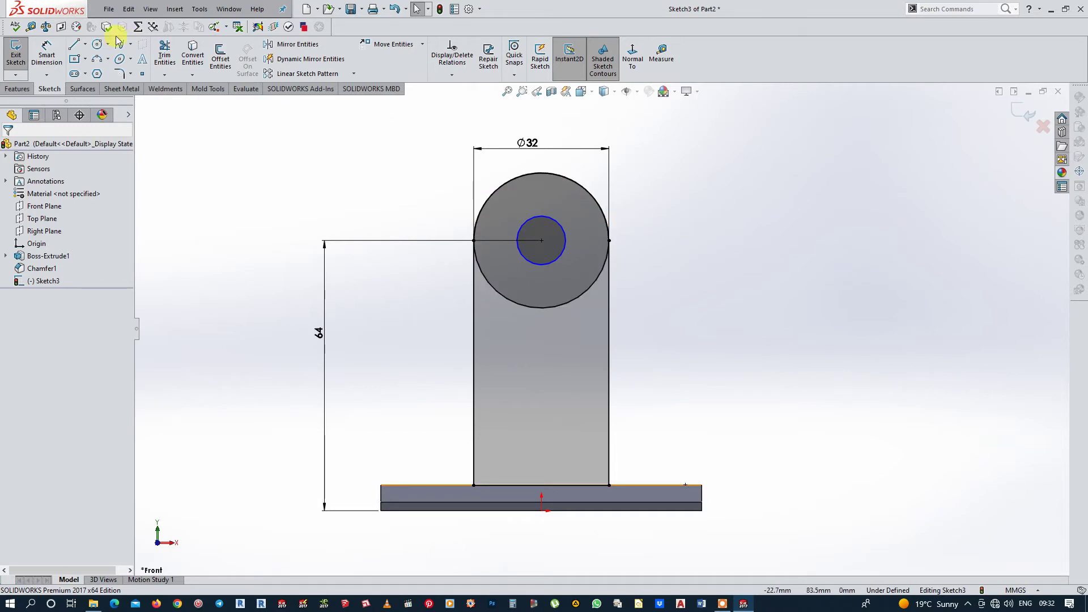
# Dimension the inner hole Ø13, then exit the sketch and view the part in 3-D.
pyautogui.click(47, 54)
pyautogui.click(566, 244)
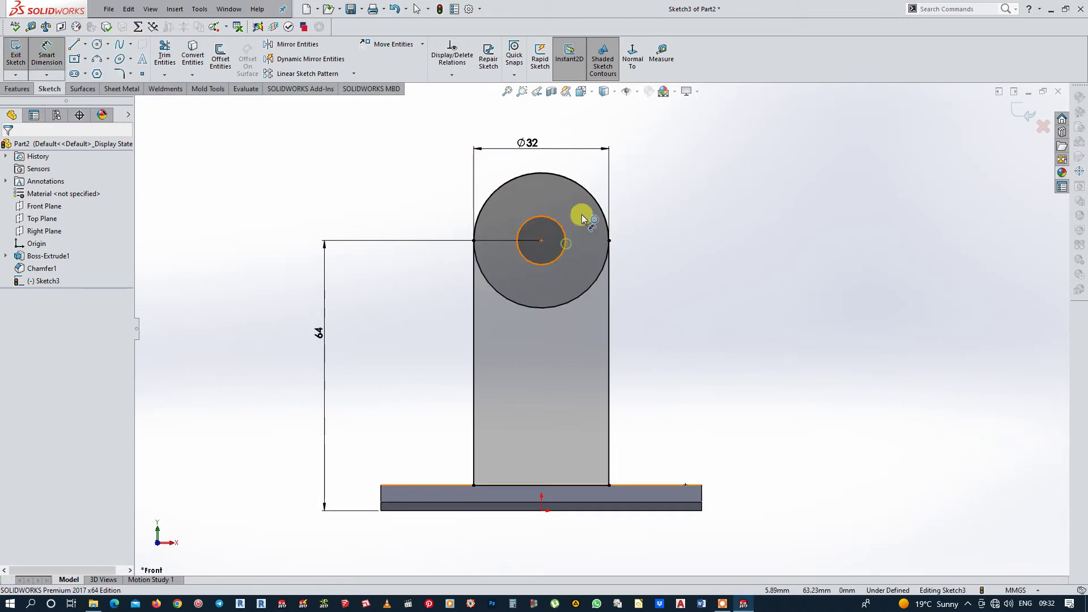
pyautogui.click(646, 208)
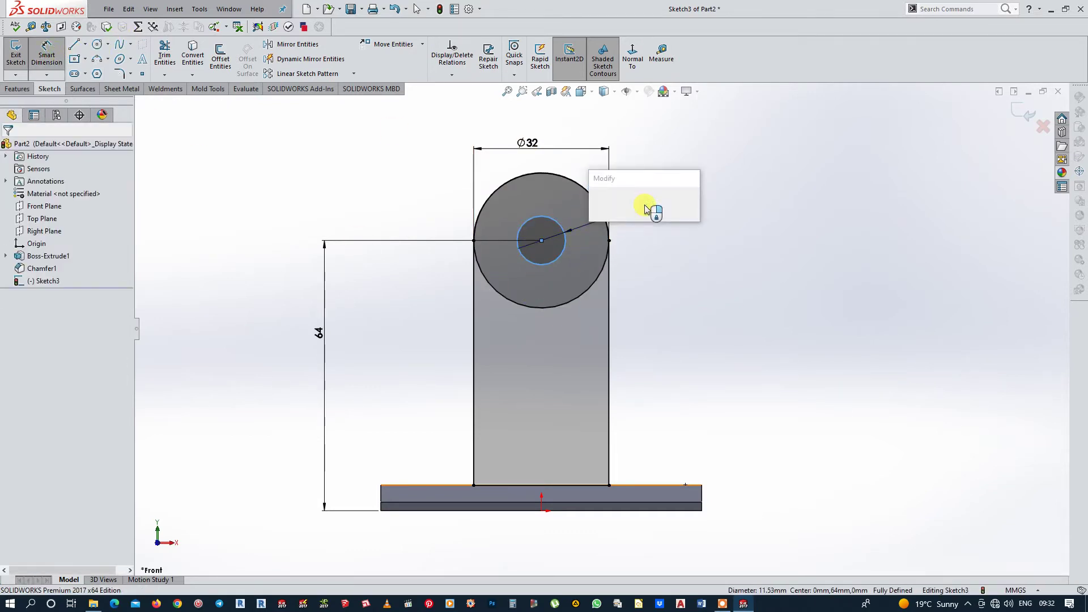
pyautogui.write('13')
pyautogui.press('Return')
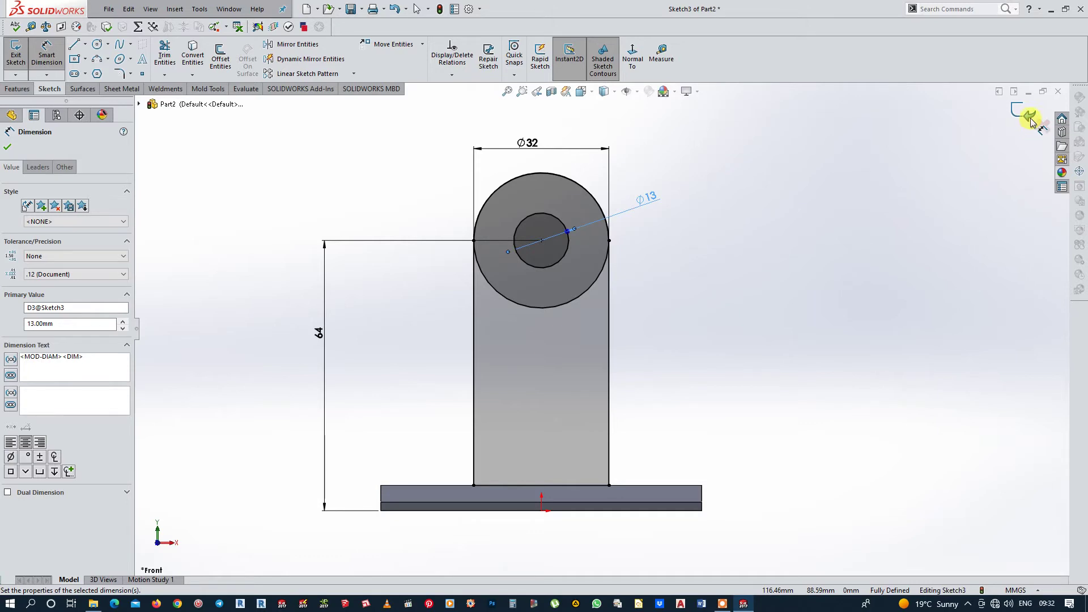
pyautogui.press('Escape')
pyautogui.moveTo(590, 428); pyautogui.dragTo(630, 406, button='middle')
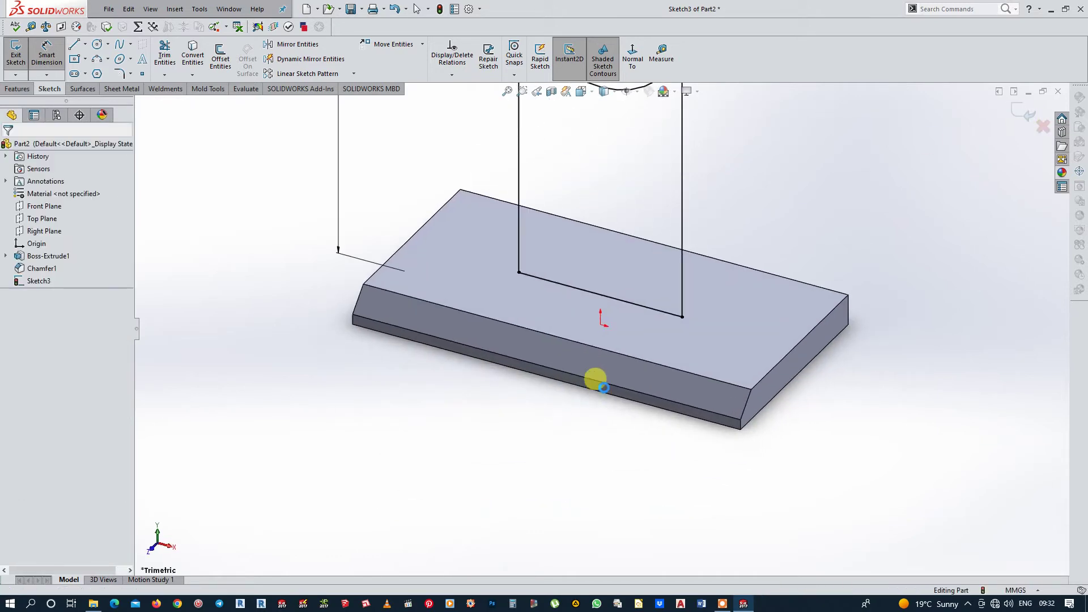
pyautogui.hotkey('ctrl', 'b')
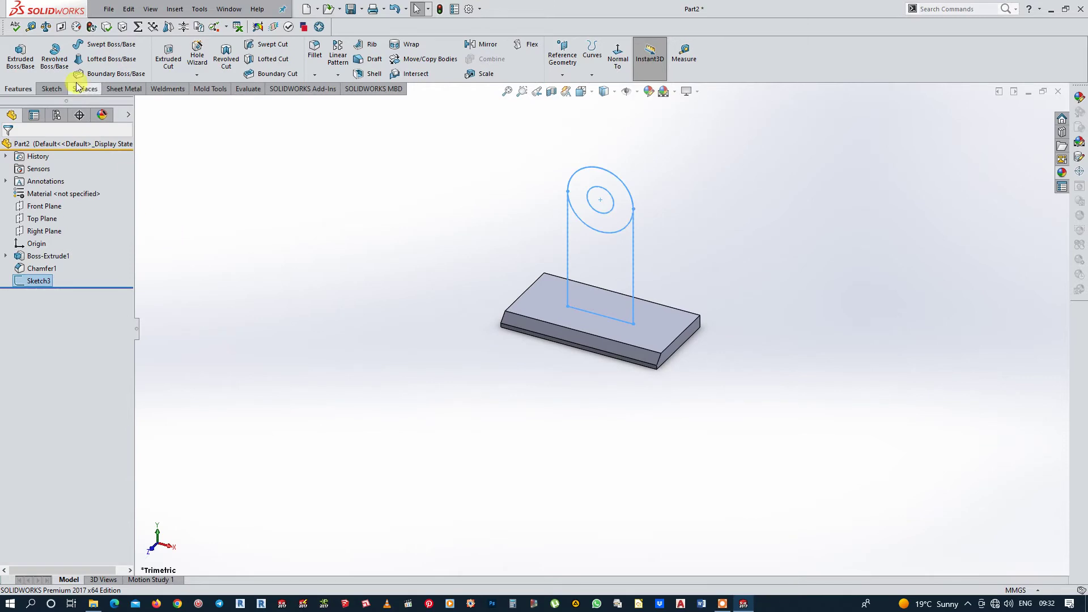
# Extrude both lug regions 10 mm from a base corner vertex, reversed, as Boss-Extrude2.
pyautogui.click(20, 57)
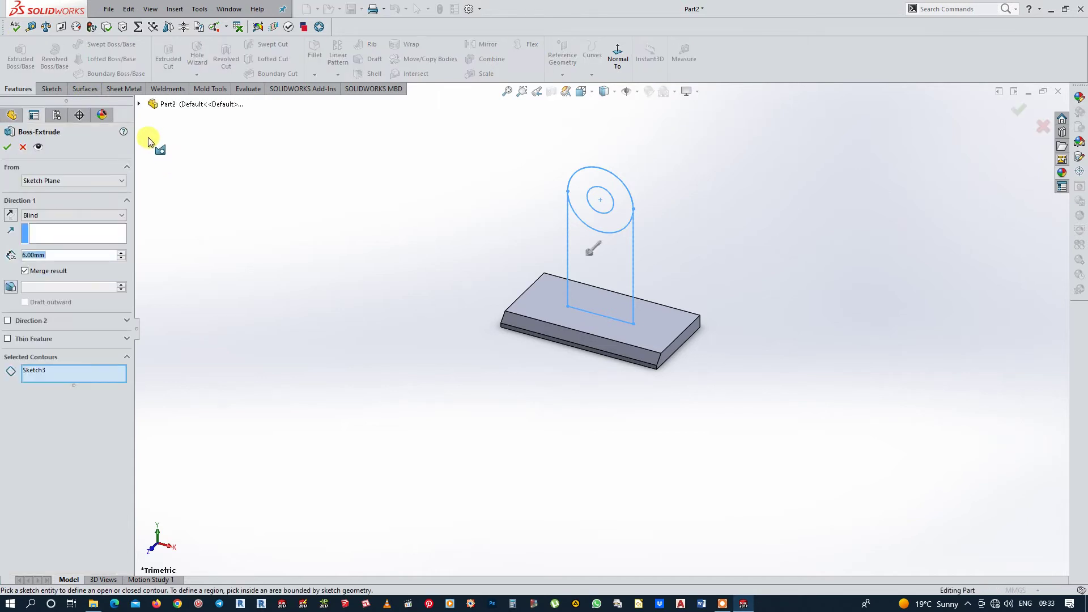
pyautogui.click(120, 182)
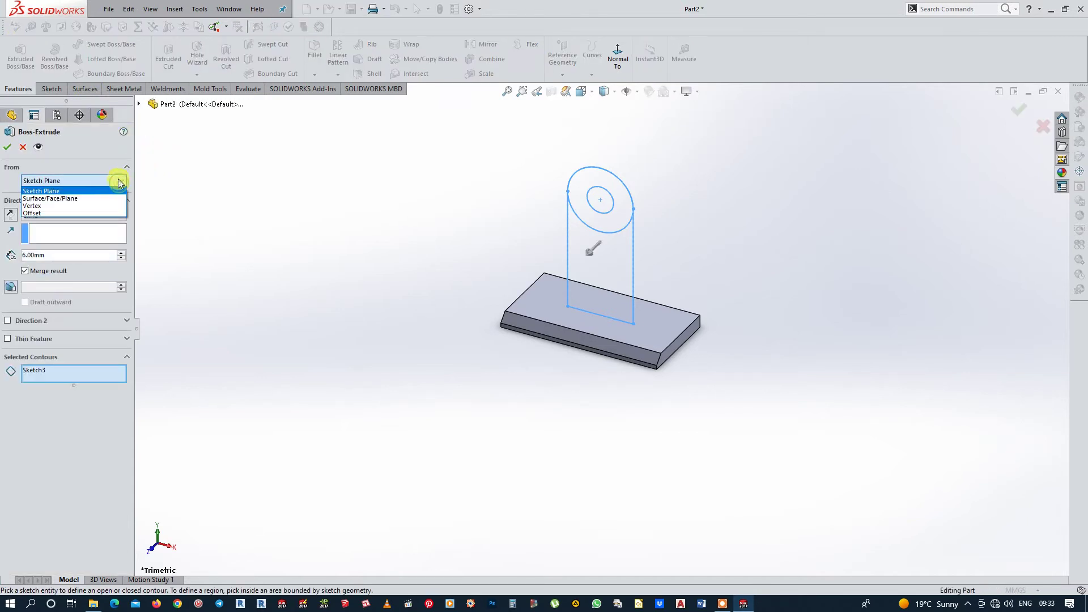
pyautogui.click(34, 207)
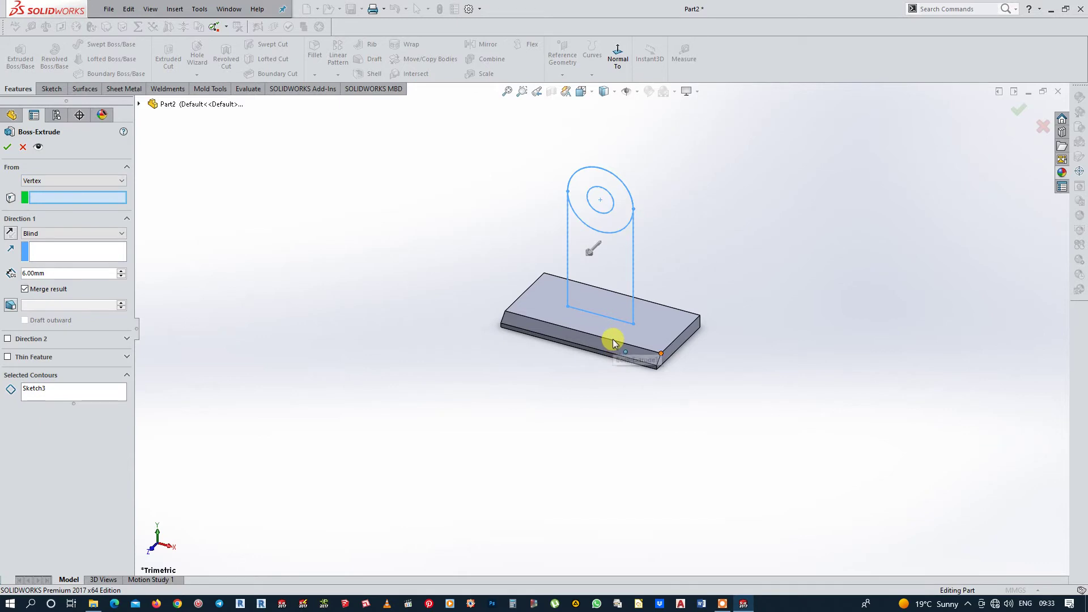
pyautogui.click(661, 357)
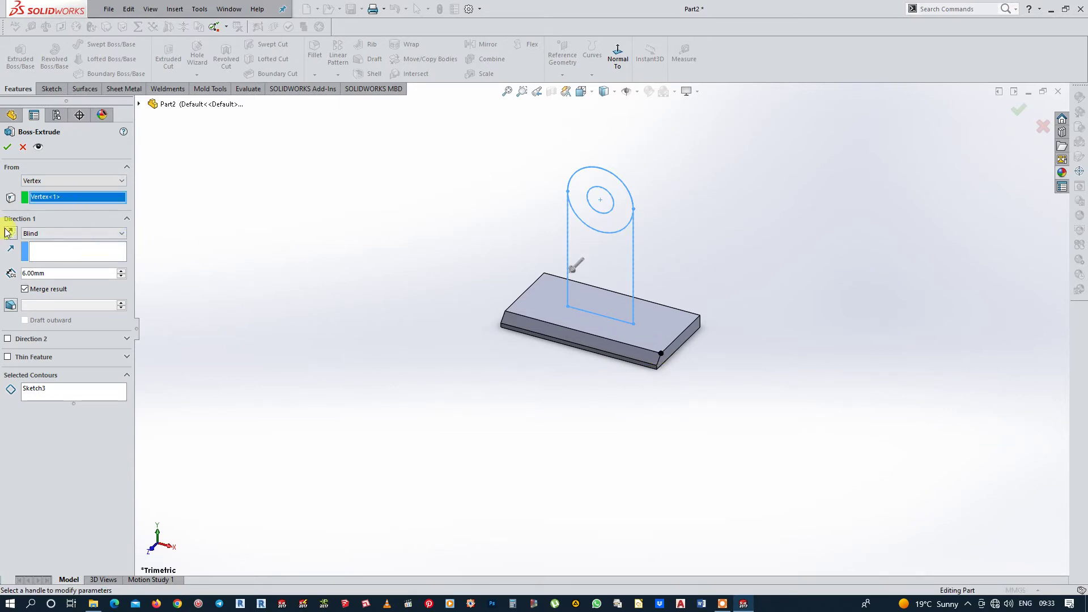
pyautogui.click(97, 272)
pyautogui.write('10')
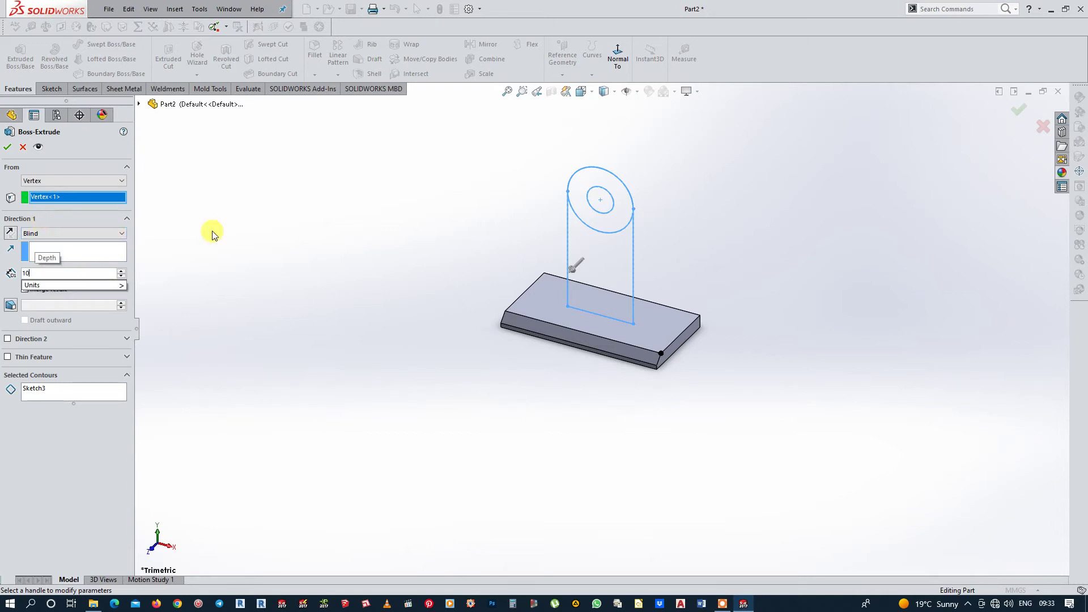
pyautogui.click(69, 407)
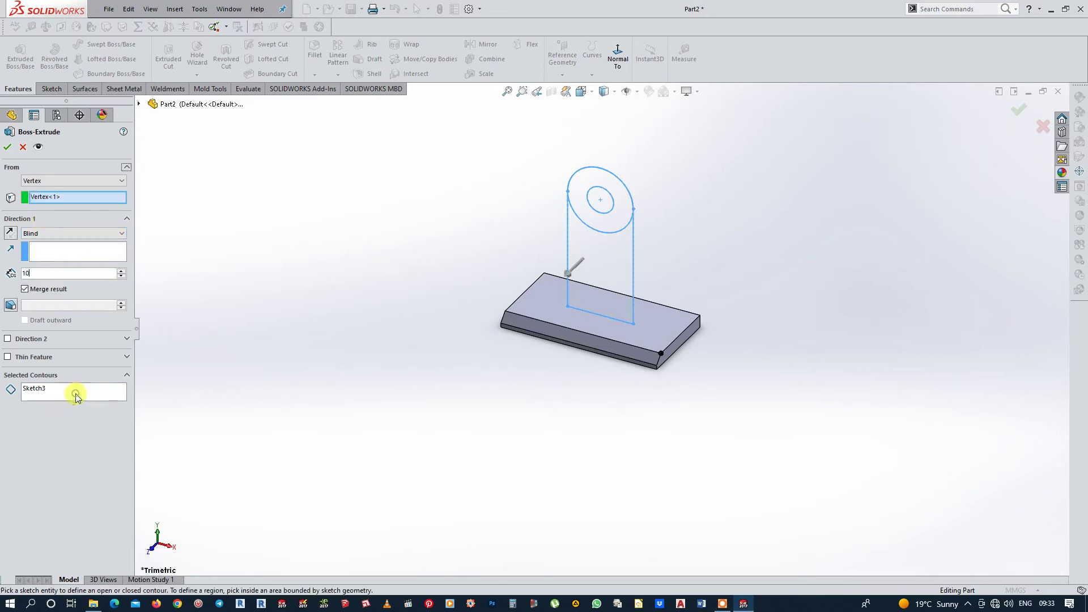
pyautogui.click(594, 287)
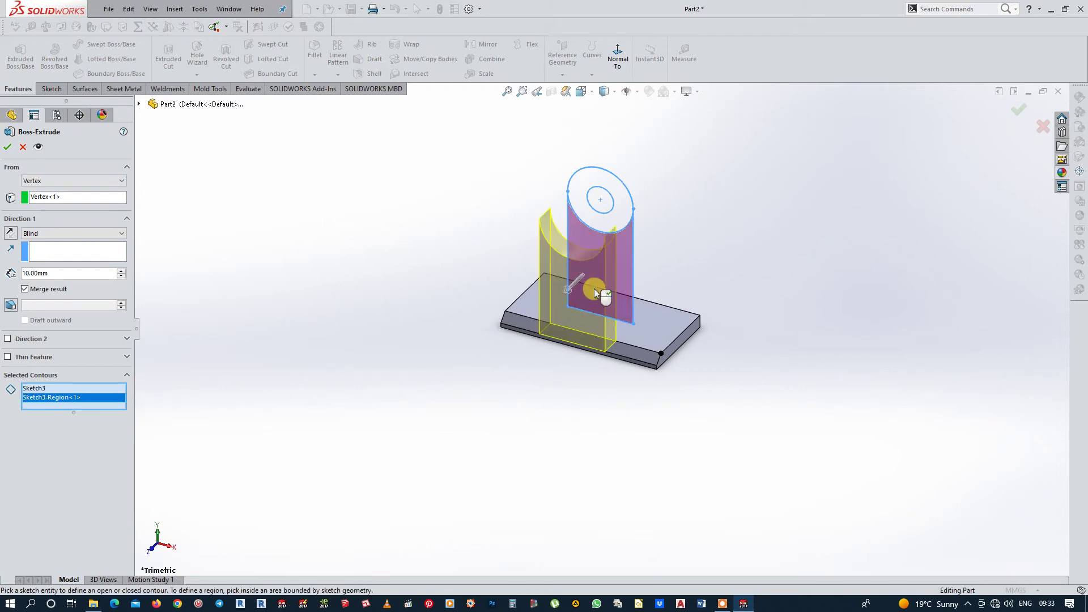
pyautogui.click(608, 223)
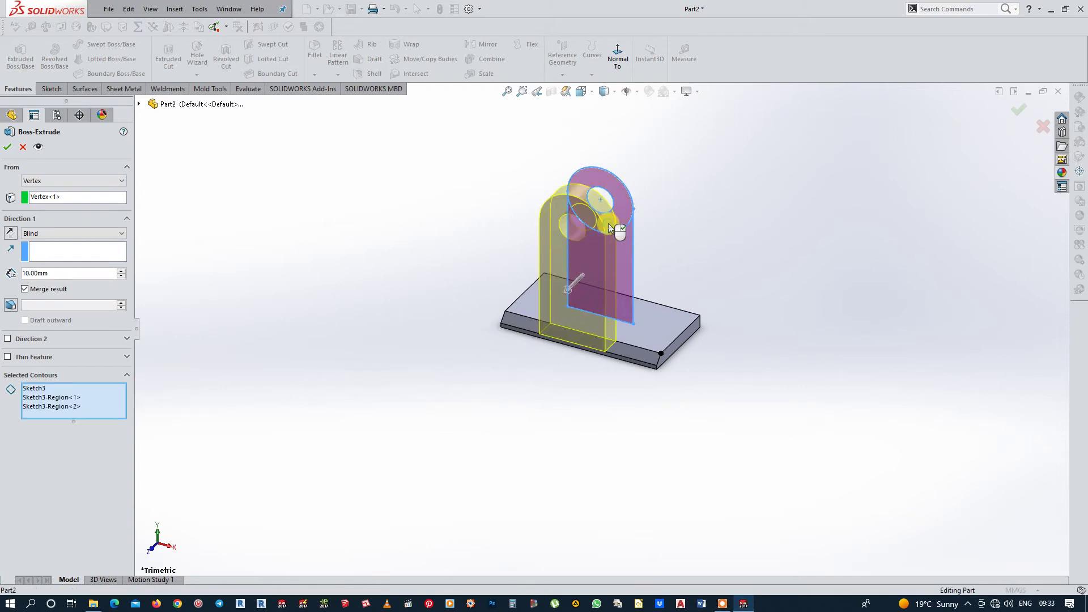
pyautogui.click(8, 234)
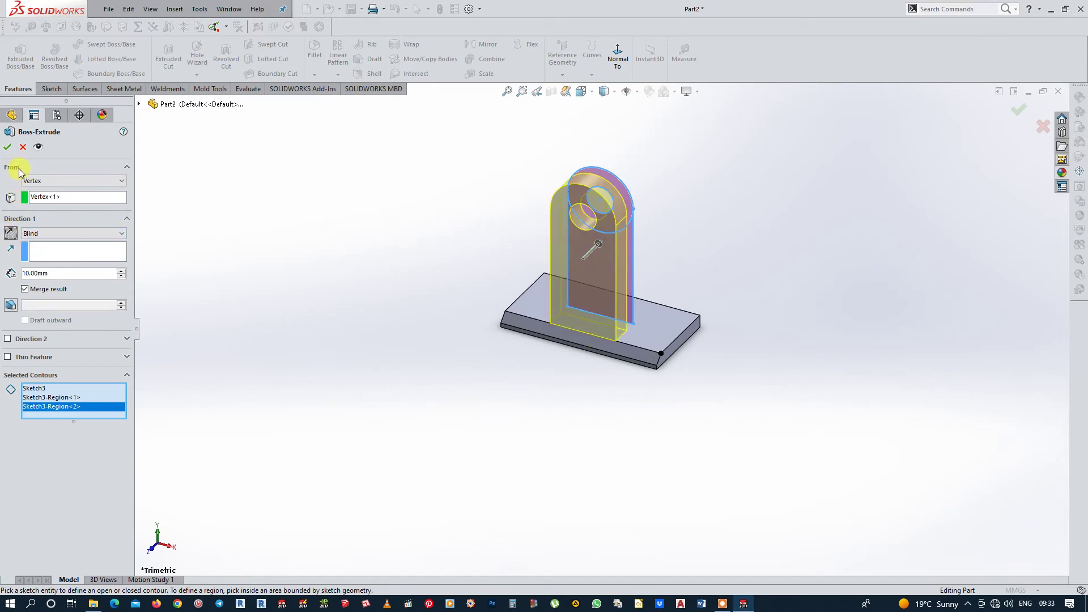
pyautogui.click(7, 147)
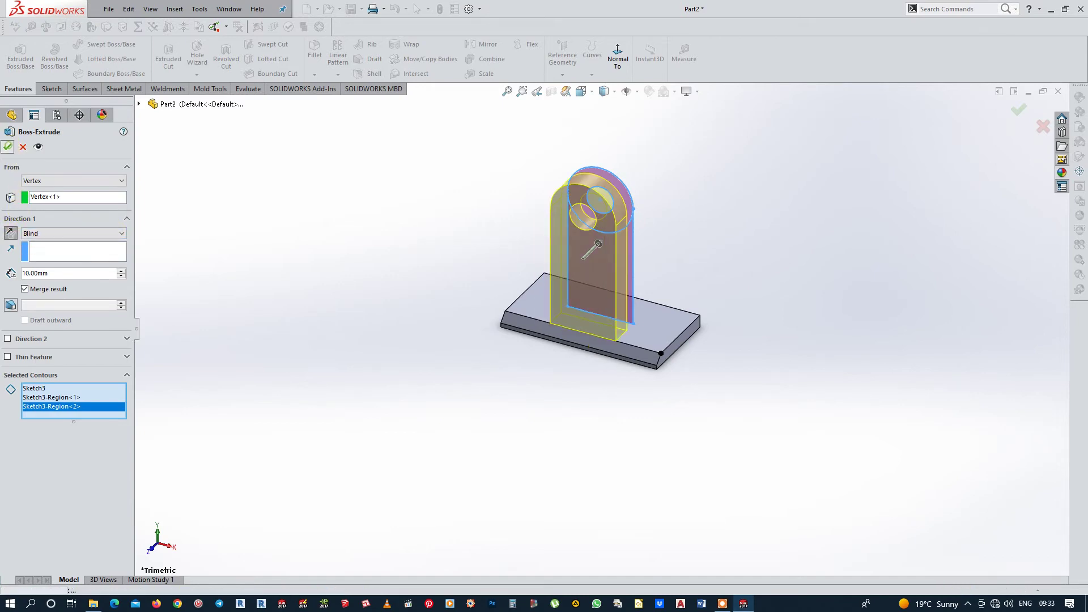
# Expand Boss-Extrude2 to show the lug sketch and its dimensions, then select the feature.
pyautogui.click(764, 236)
pyautogui.scroll(-2, 770, 231)
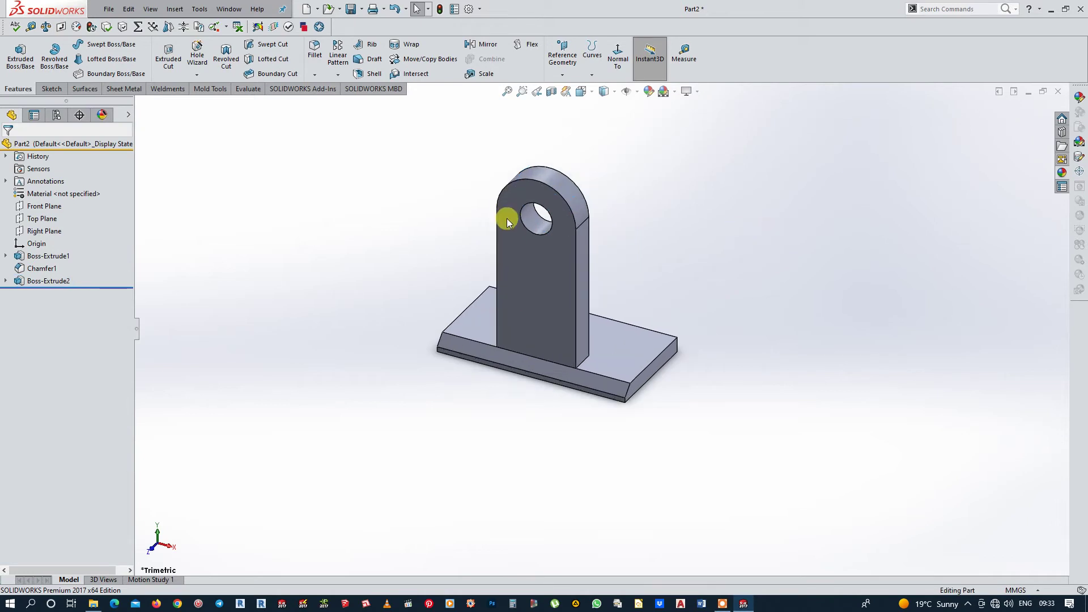
pyautogui.click(5, 281)
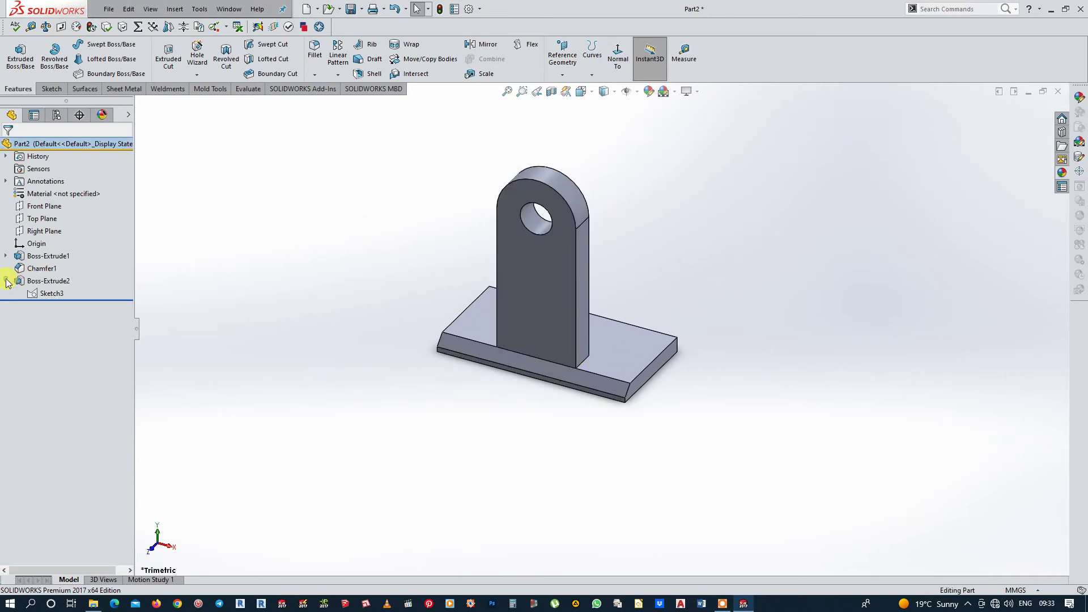
pyautogui.click(45, 294)
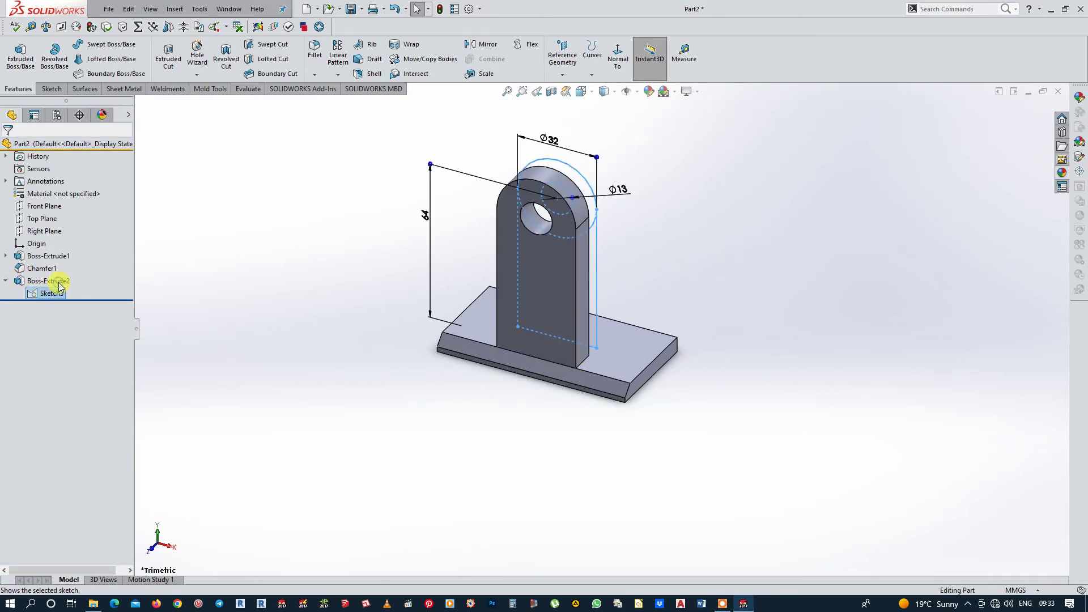
pyautogui.click(58, 282)
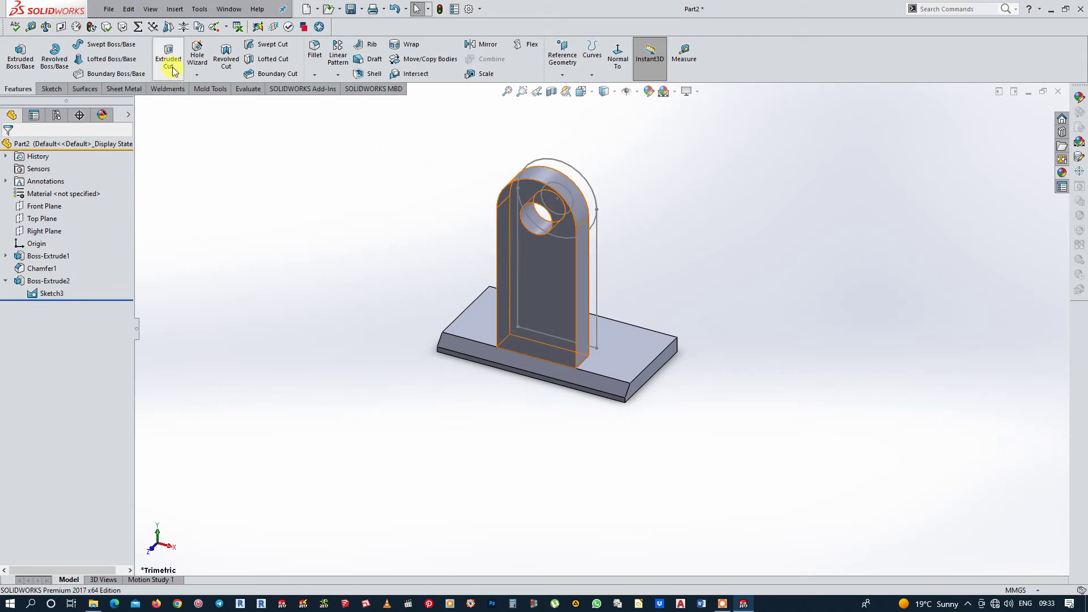
# Extrude the lug sketch's outer circle 4 mm from the lug face as Boss-Extrude3.
pyautogui.click(20, 58)
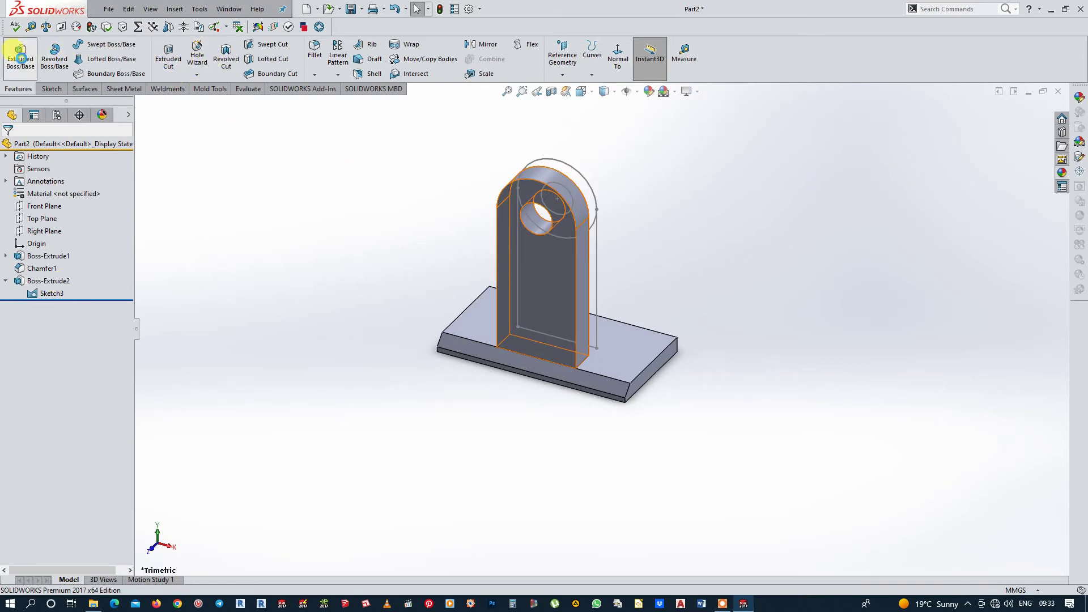
pyautogui.click(562, 237)
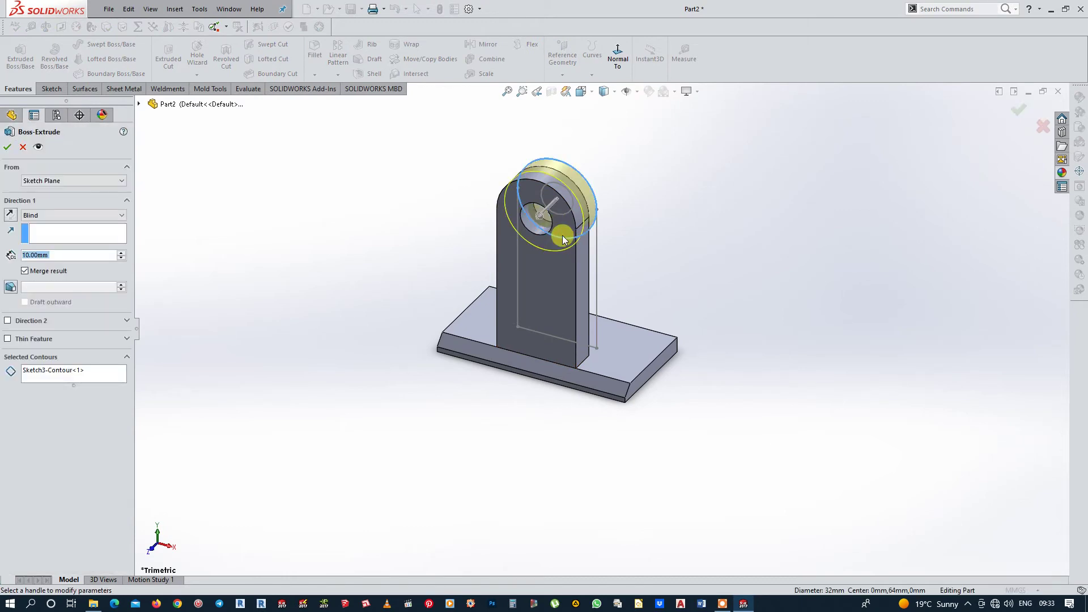
pyautogui.moveTo(793, 282); pyautogui.dragTo(708, 368, button='middle')
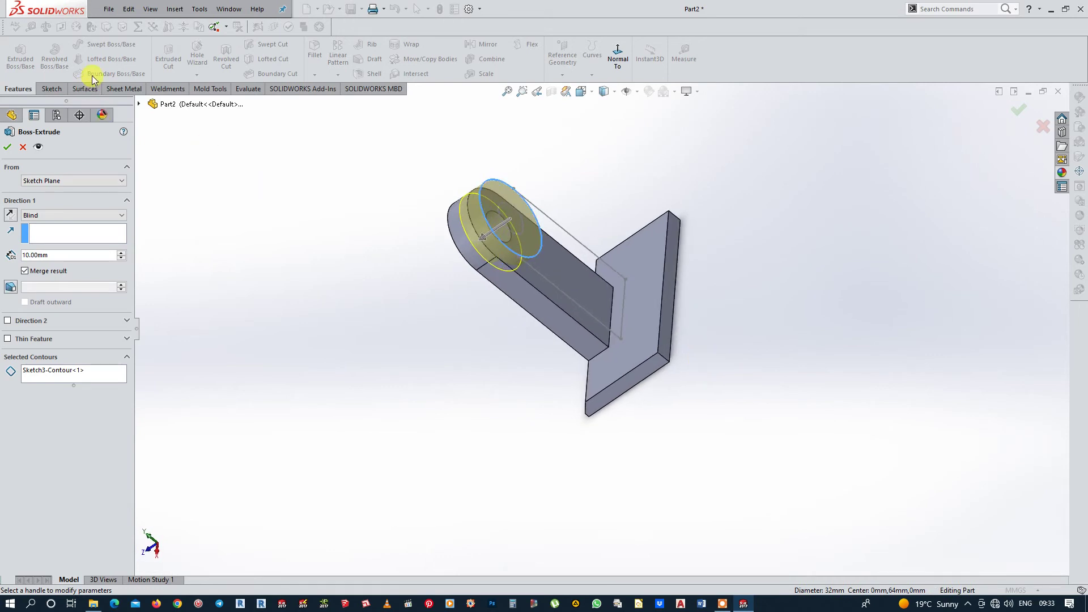
pyautogui.click(121, 184)
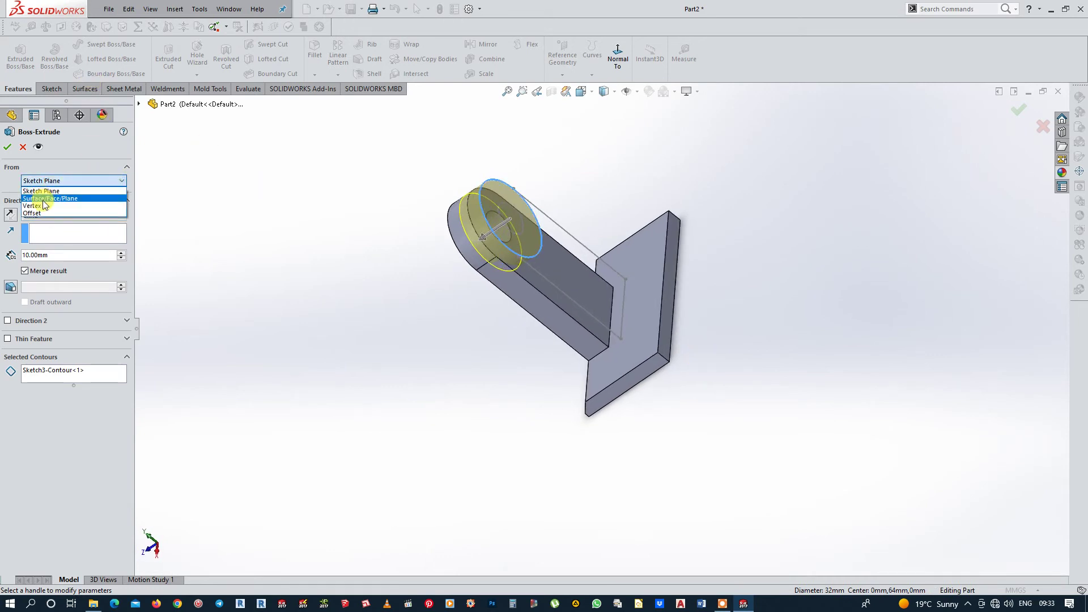
pyautogui.click(47, 199)
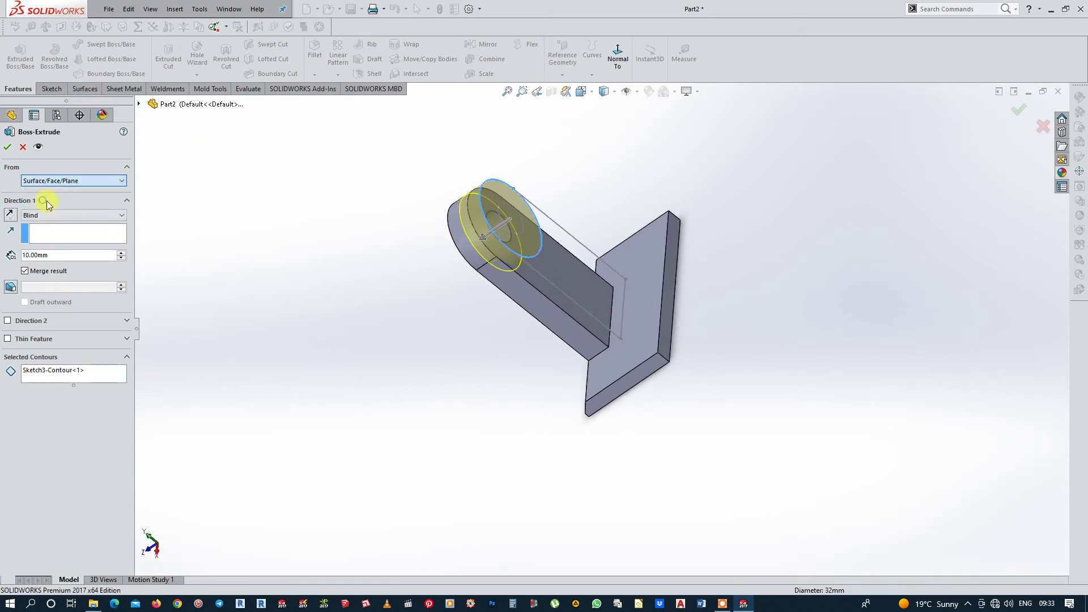
pyautogui.click(540, 284)
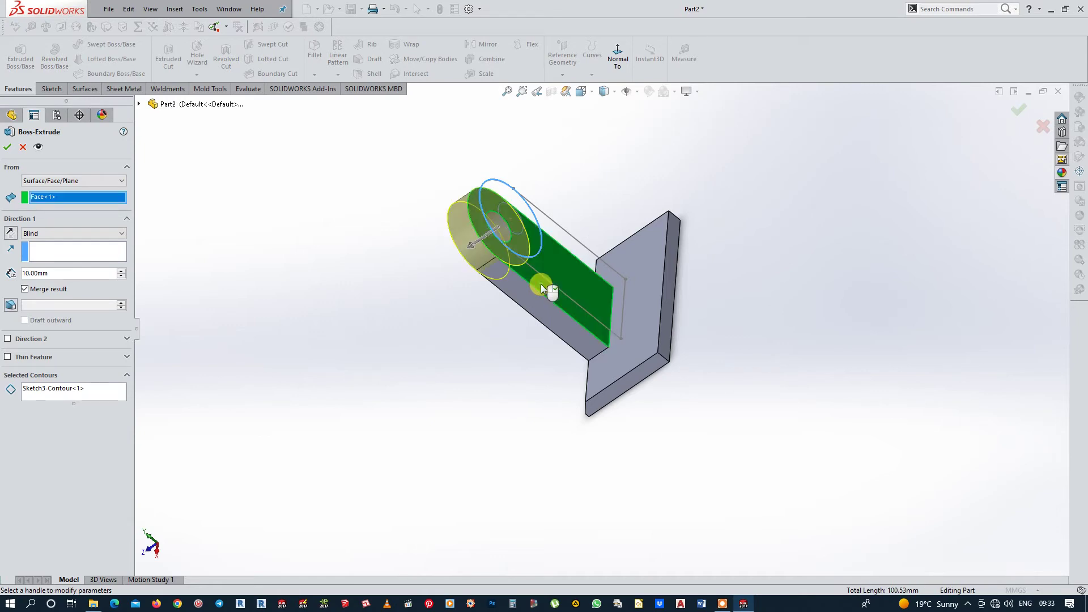
pyautogui.moveTo(505, 429)
pyautogui.mouseDown(button='middle')
pyautogui.moveTo(539, 383)
pyautogui.moveTo(536, 366)
pyautogui.mouseUp(button='middle')
pyautogui.click(529, 298)
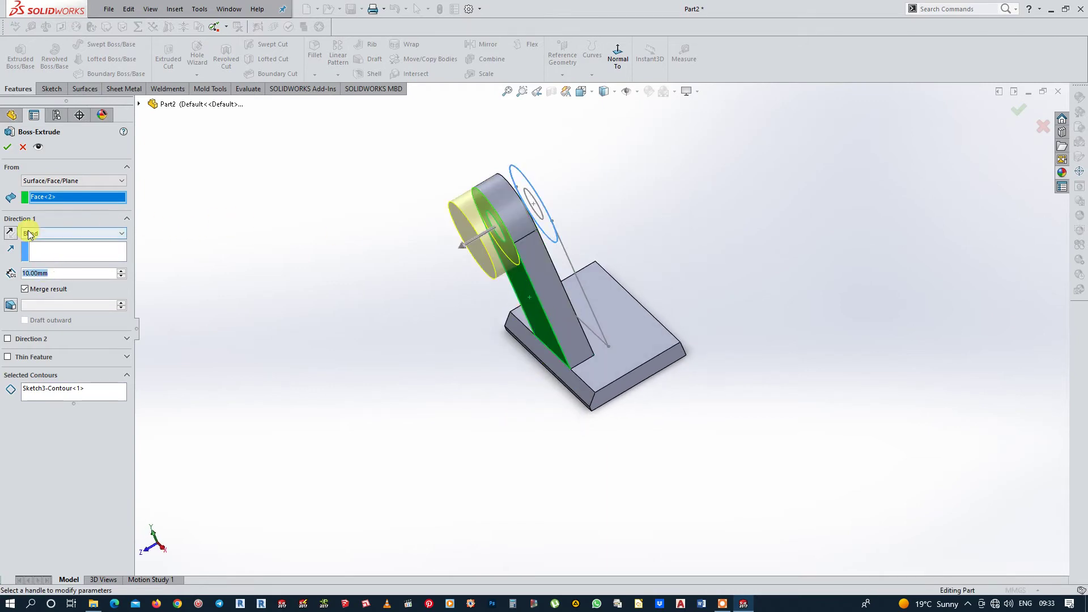
pyautogui.write('4')
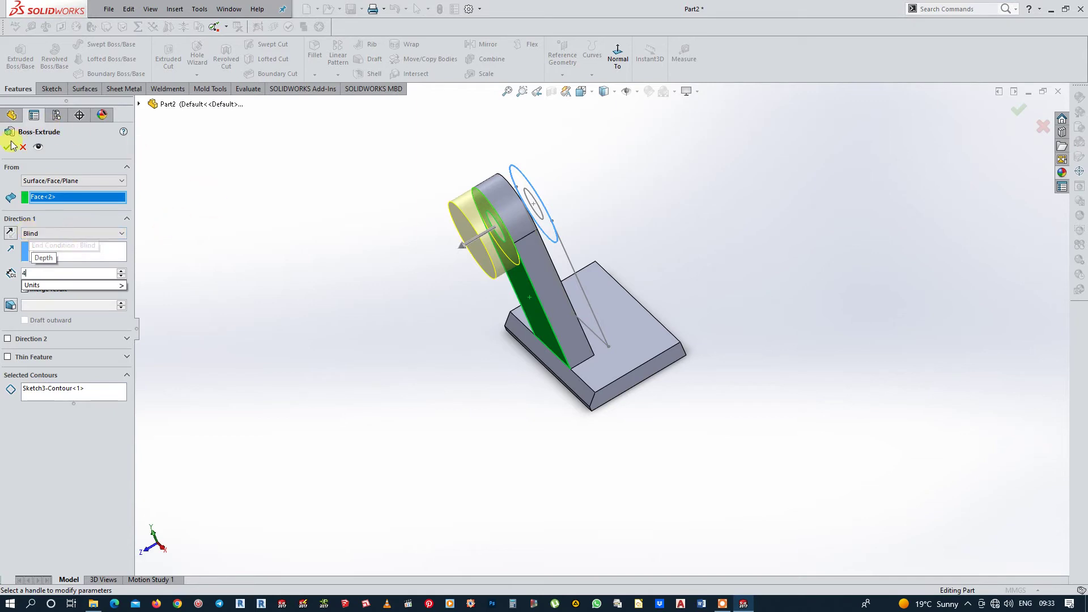
pyautogui.click(7, 147)
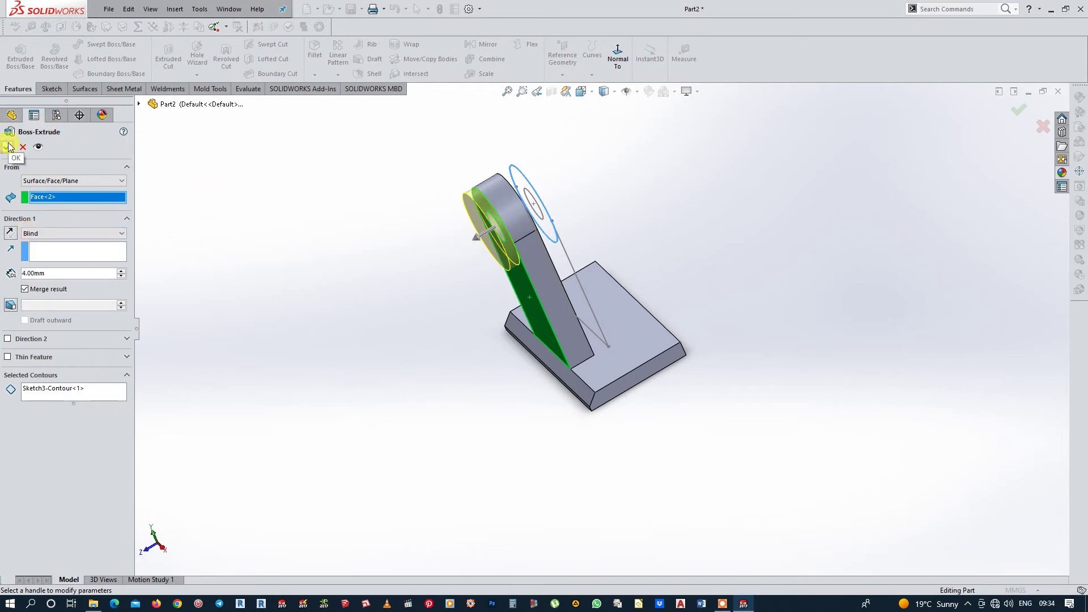
pyautogui.click(8, 146)
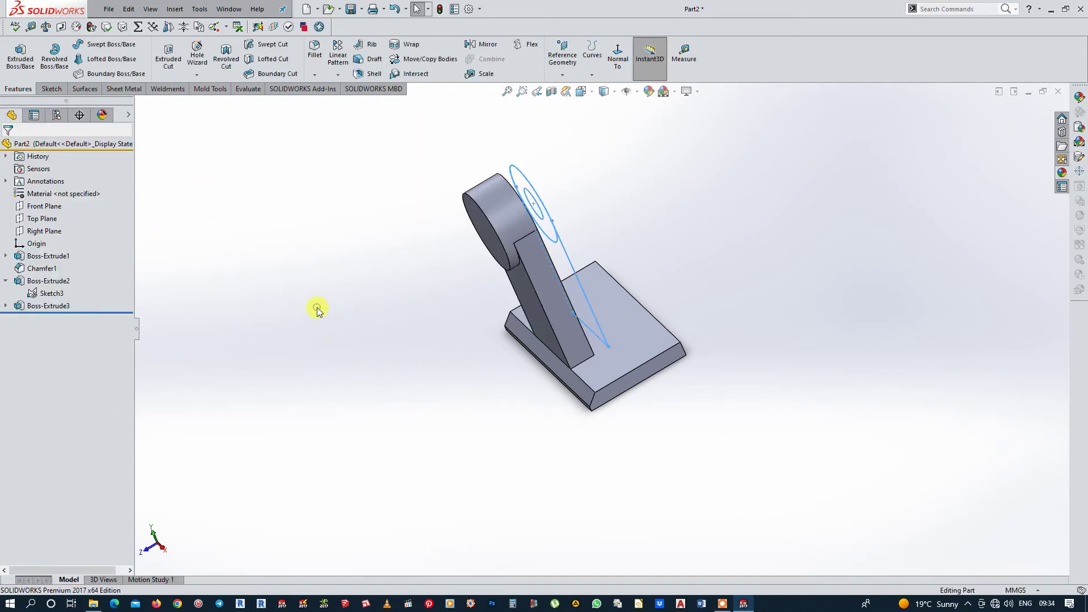
pyautogui.moveTo(317, 309)
pyautogui.mouseDown(button='middle')
pyautogui.moveTo(427, 381)
pyautogui.moveTo(449, 357)
pyautogui.mouseUp(button='middle')
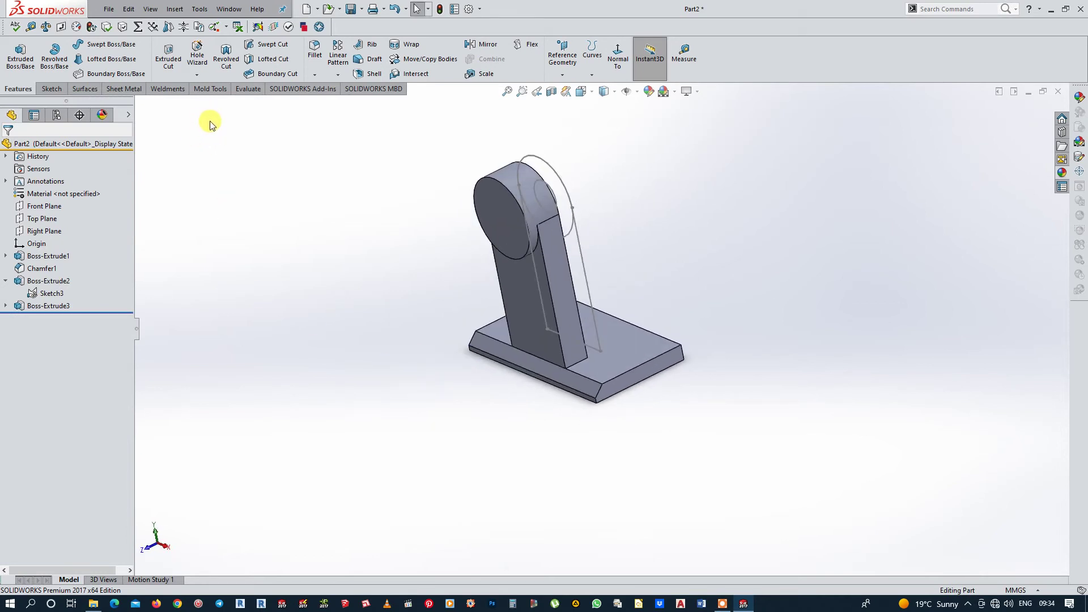
# Cut the Ø13 hole through all of the lug boss, then start a sketch on Right Plane.
pyautogui.click(168, 55)
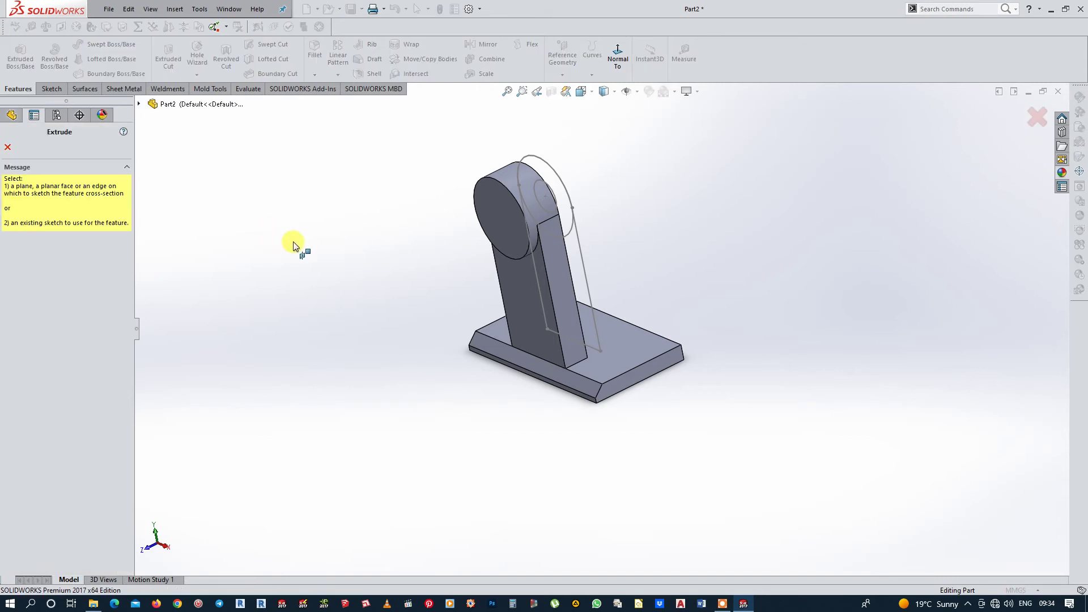
pyautogui.click(534, 191)
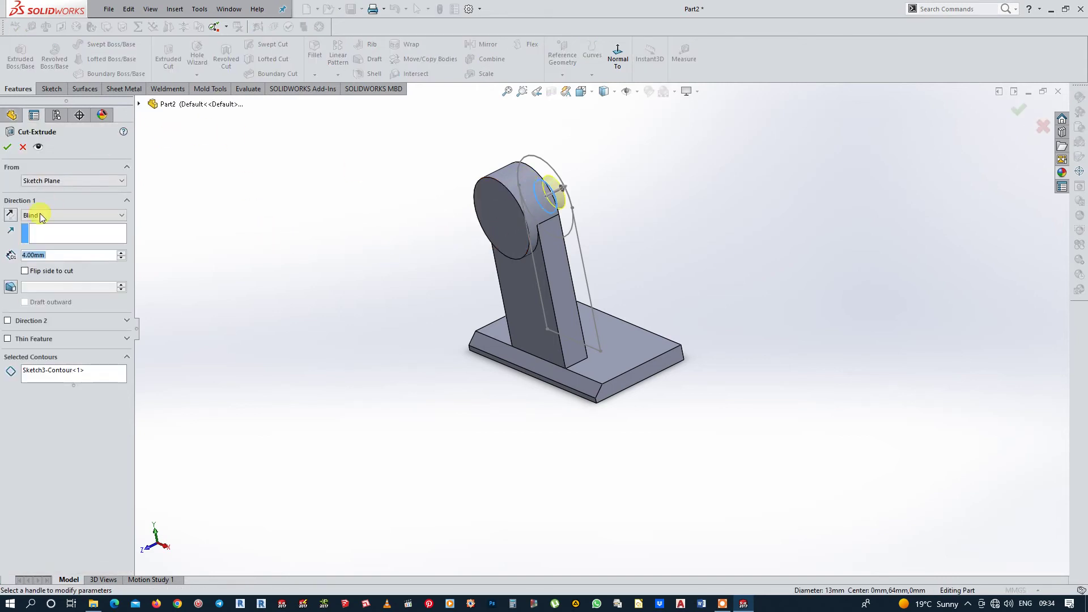
pyautogui.click(11, 214)
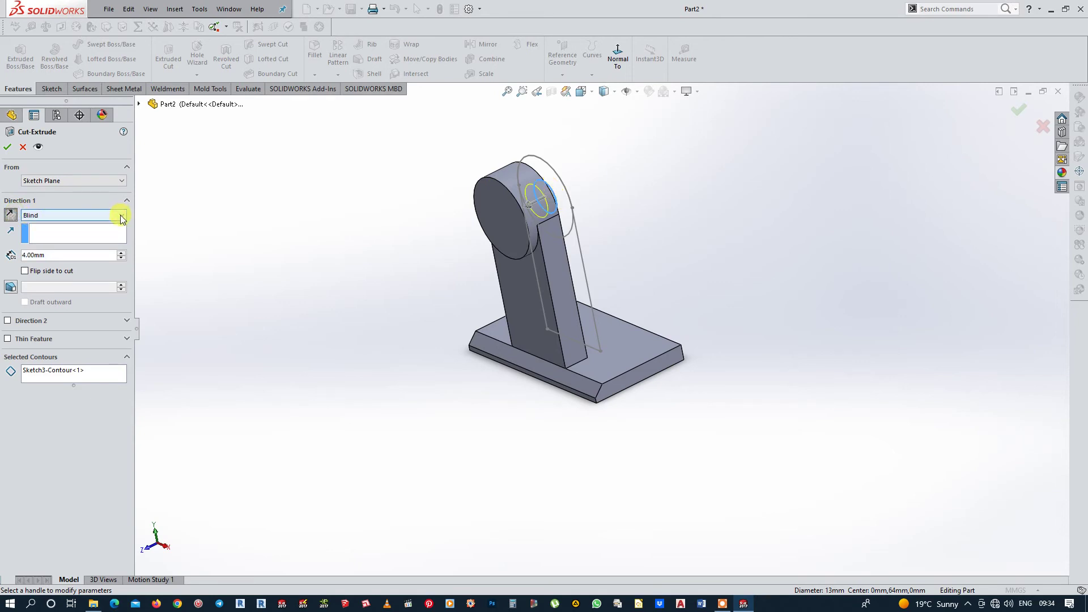
pyautogui.click(122, 218)
pyautogui.click(67, 231)
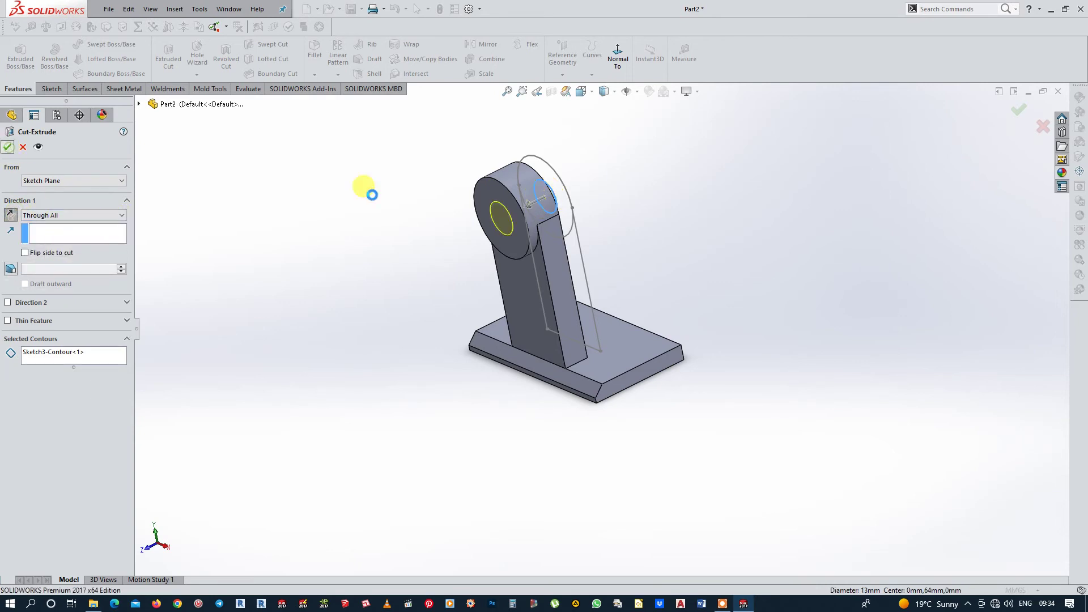
pyautogui.press('Return')
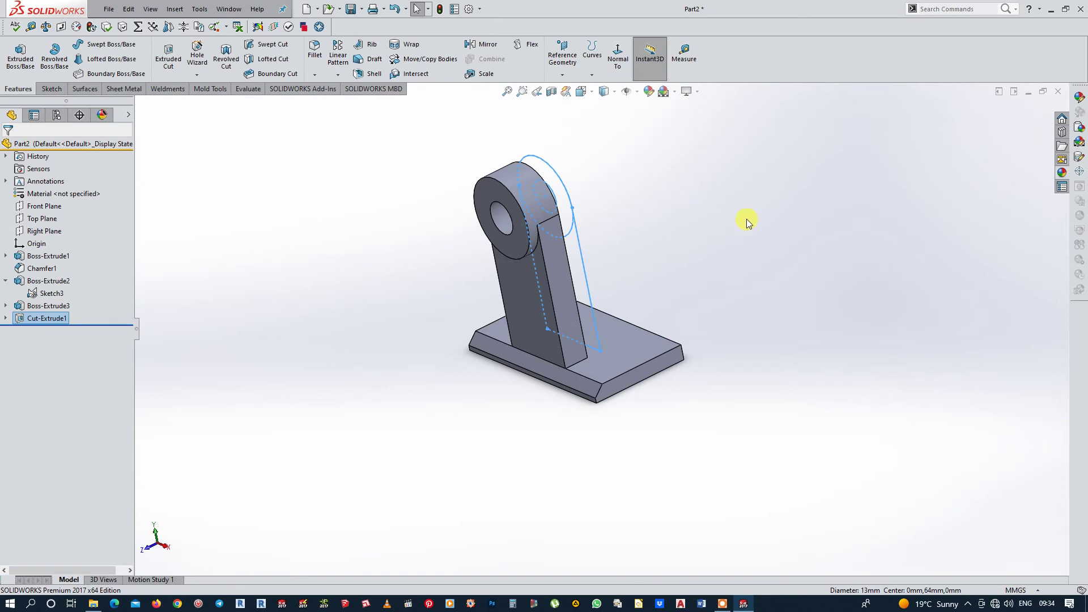
pyautogui.click(20, 232)
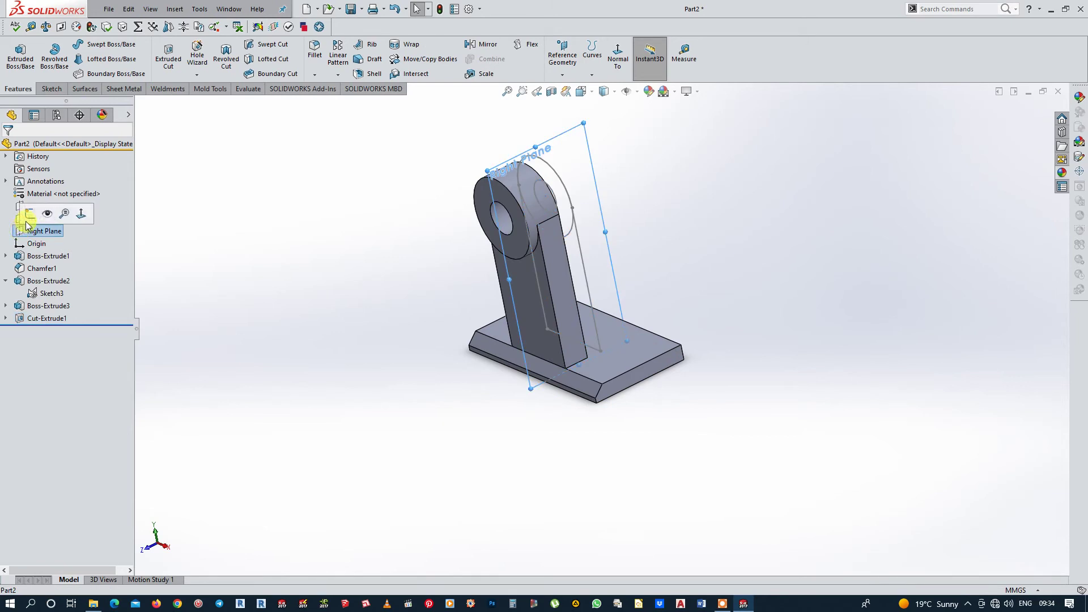
pyautogui.click(46, 213)
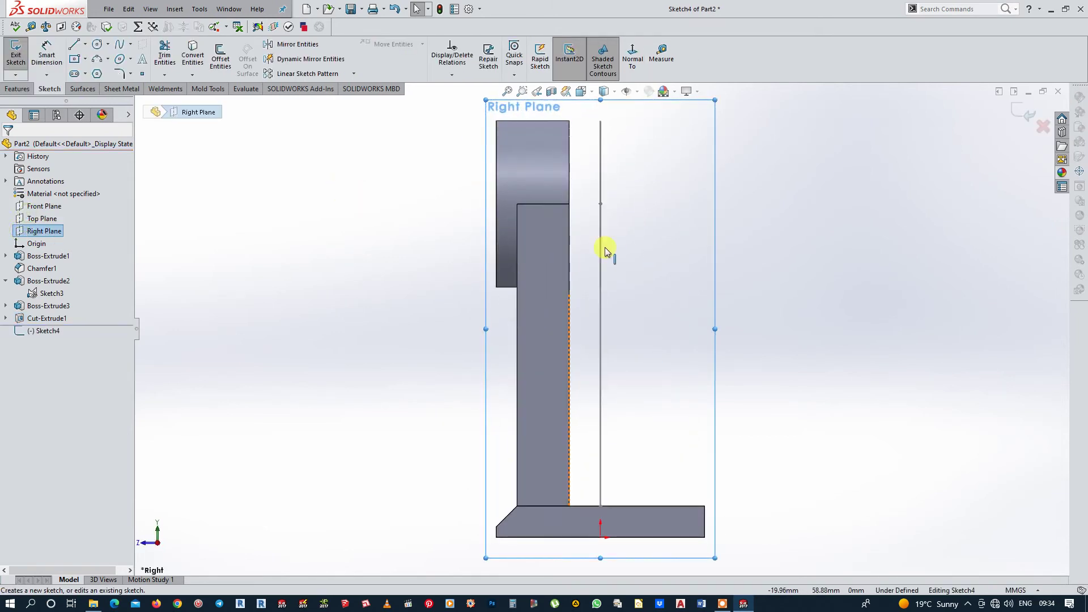
# Draw a diagonal rib line from the base's outer corner to the upright, dimensioned 47 mm high.
pyautogui.click(73, 44)
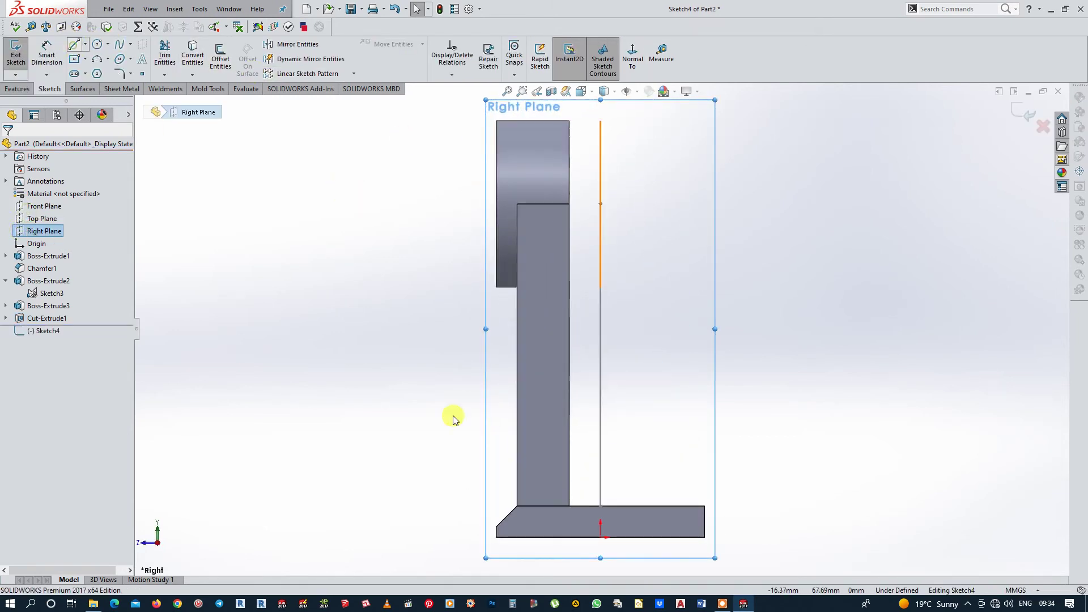
pyautogui.click(704, 506)
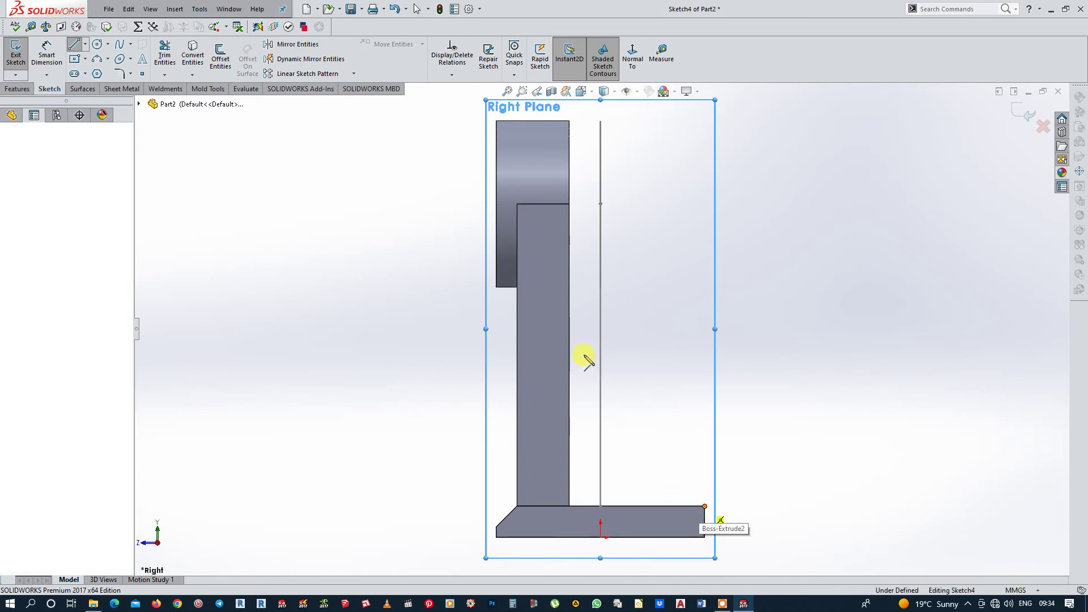
pyautogui.click(570, 314)
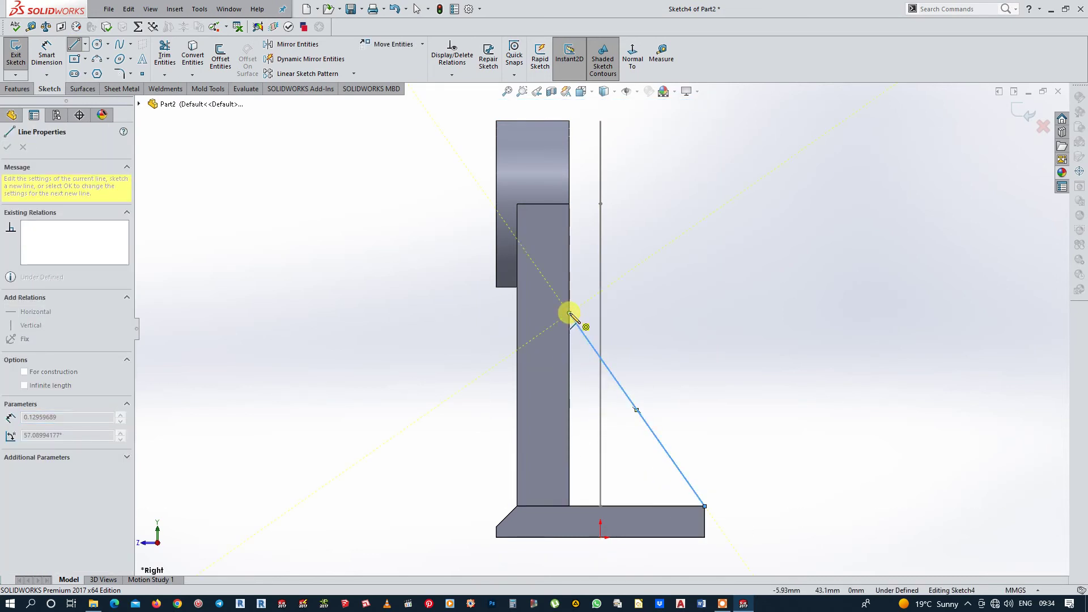
pyautogui.doubleClick(570, 314)
pyautogui.press('Escape')
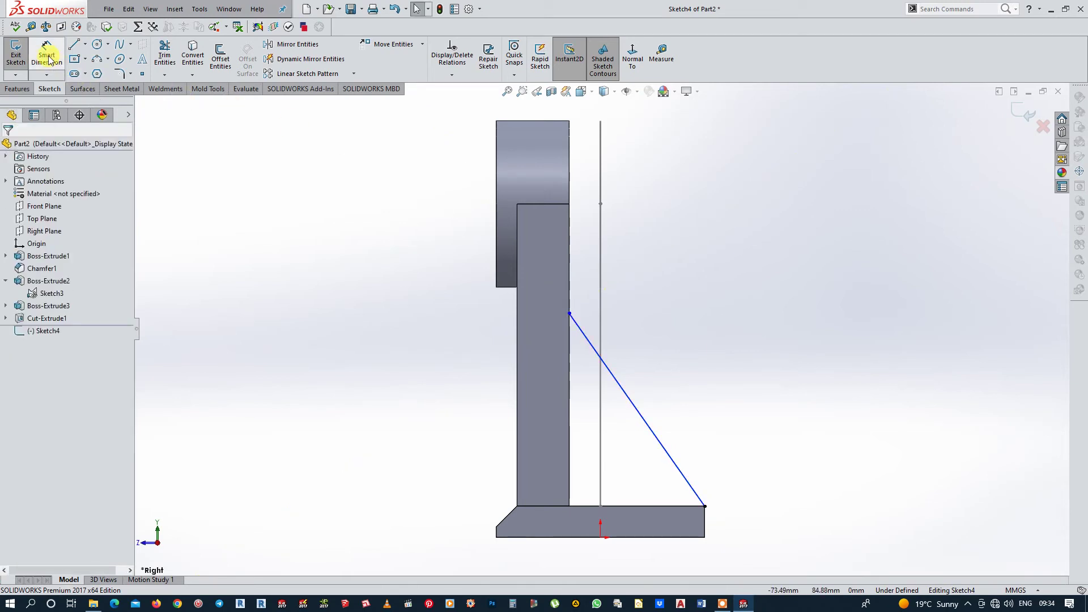
pyautogui.click(695, 537)
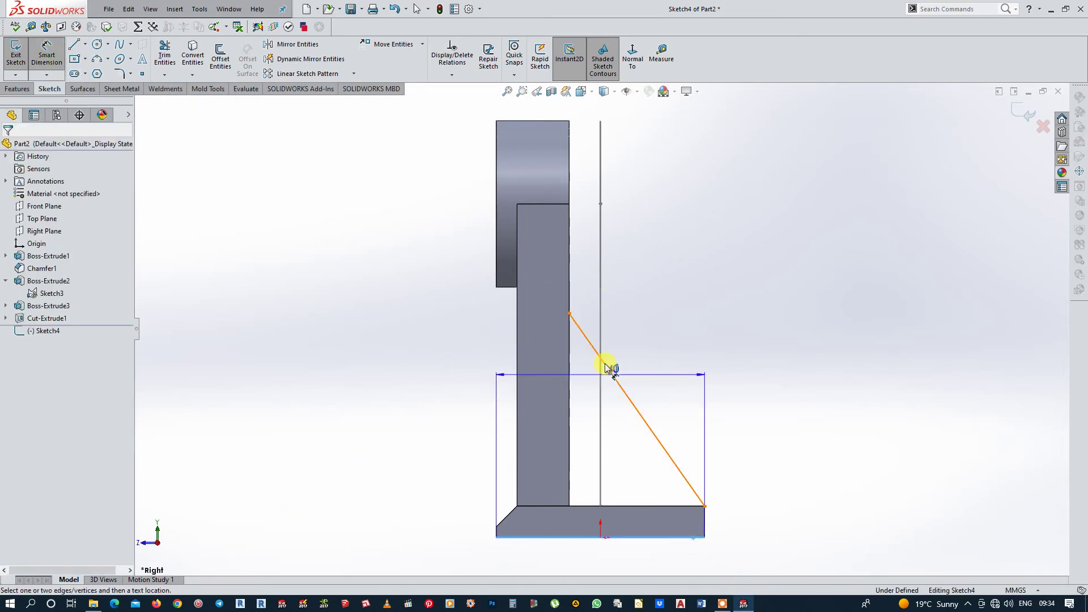
pyautogui.click(569, 313)
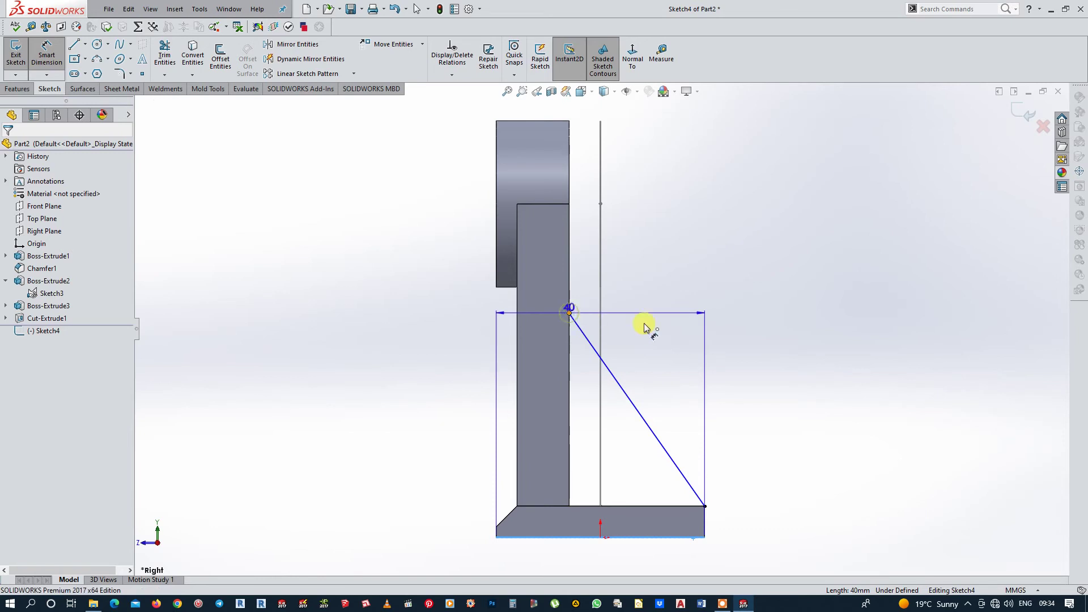
pyautogui.click(811, 367)
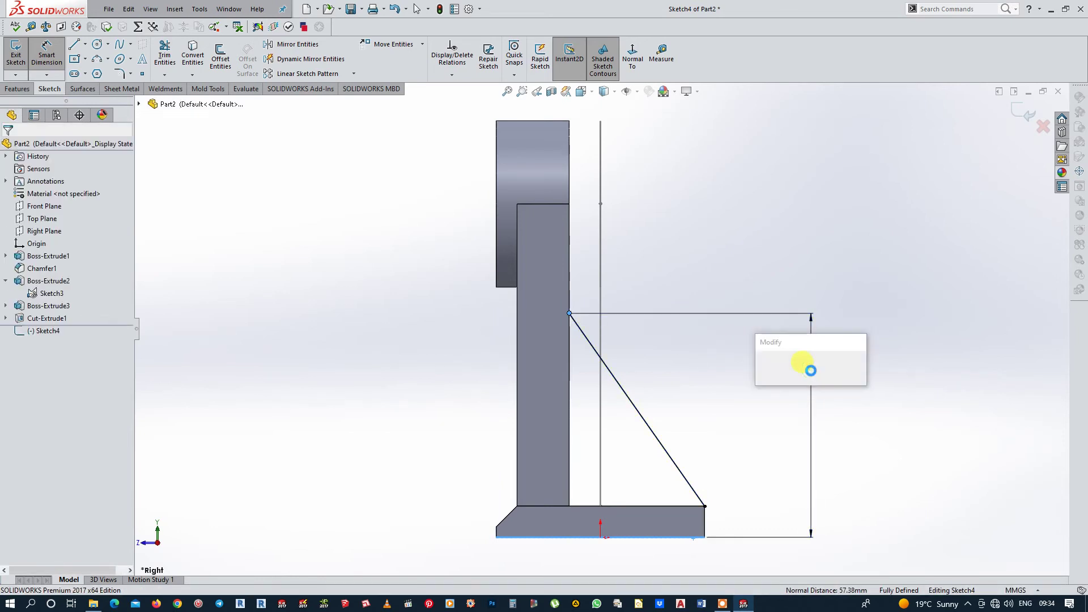
pyautogui.write('47')
pyautogui.press('Return')
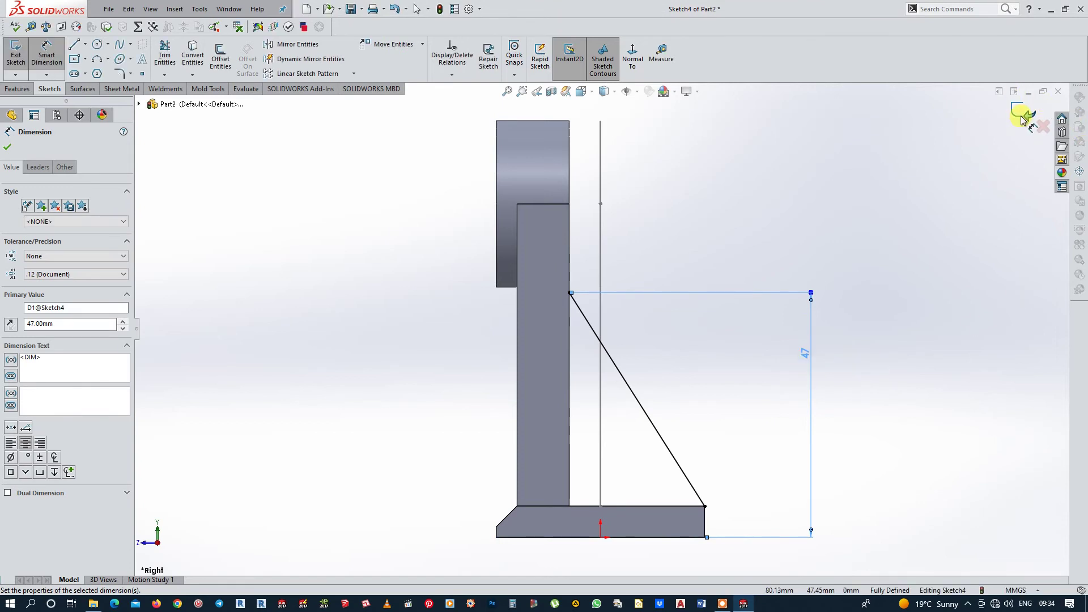
pyautogui.click(1023, 120)
pyautogui.moveTo(531, 255); pyautogui.dragTo(463, 208, button='middle')
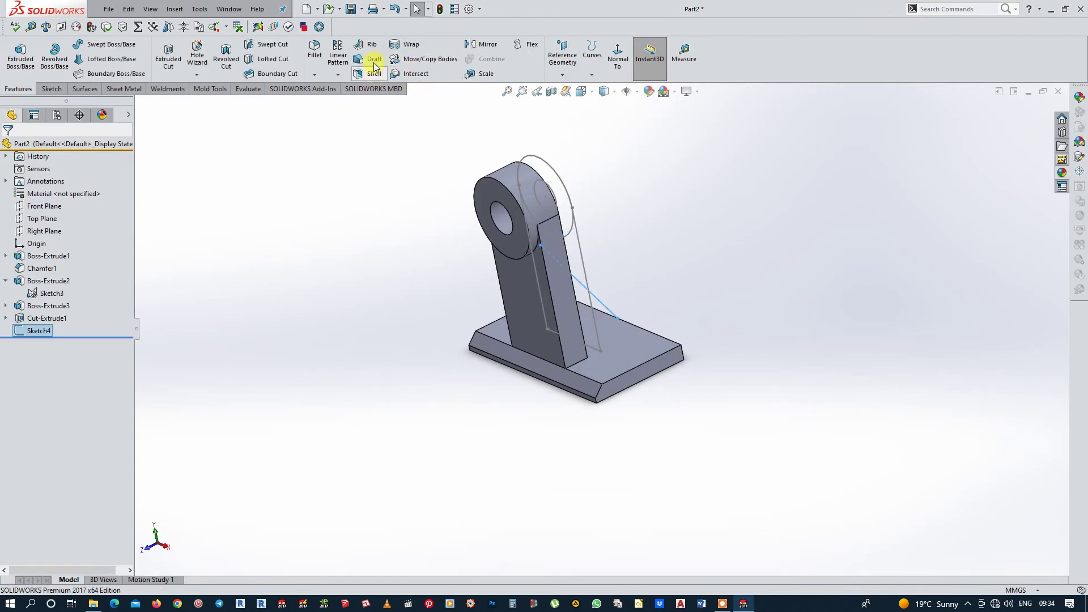
# Create a 10 mm thick rib from Sketch4 bracing the upright against the base.
pyautogui.click(369, 50)
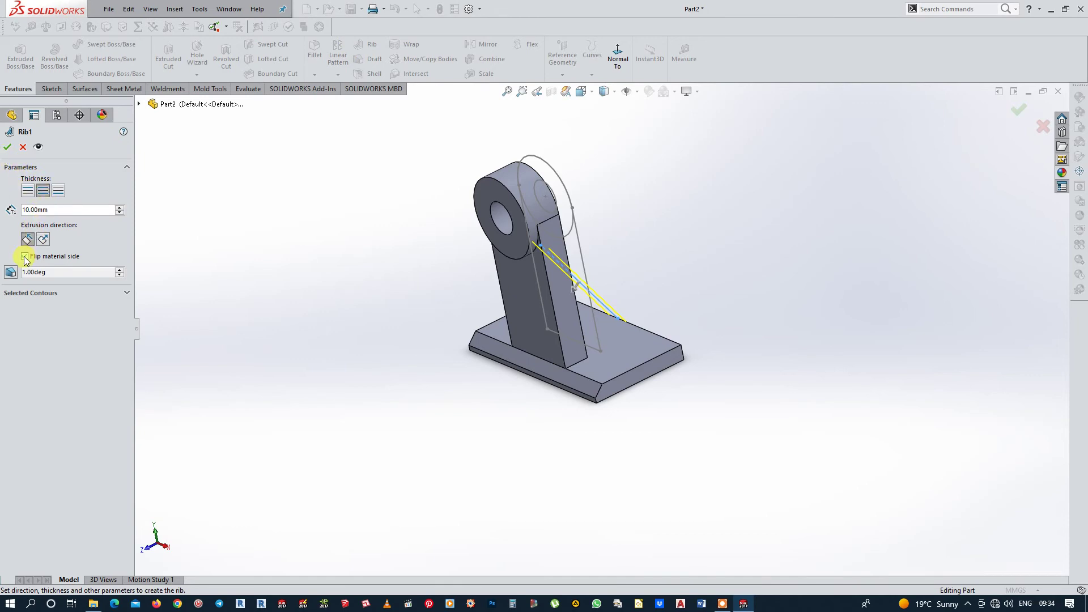
pyautogui.click(9, 147)
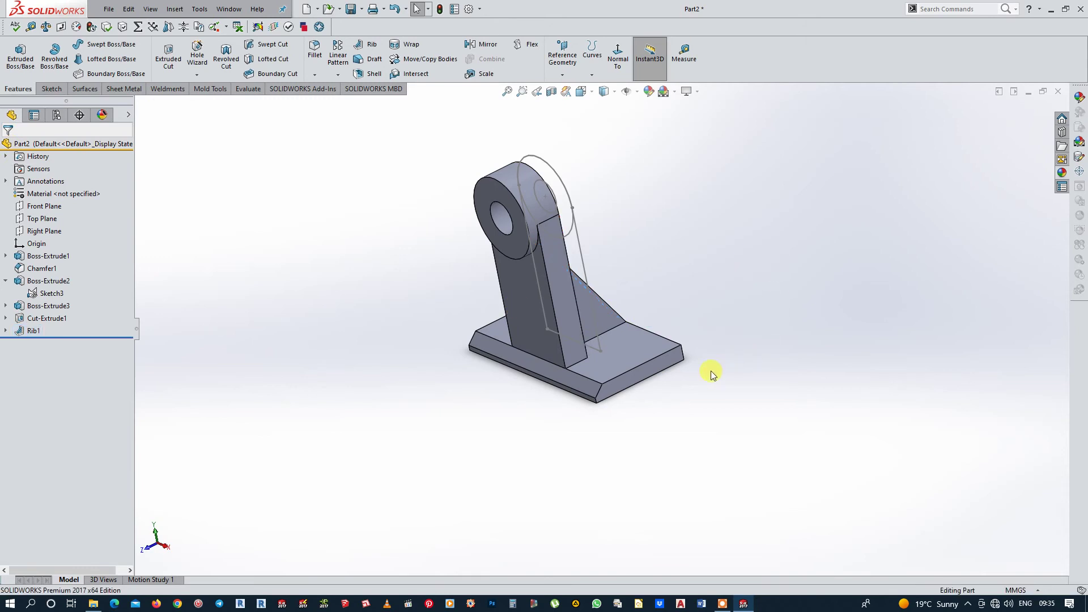
pyautogui.moveTo(710, 370)
pyautogui.mouseDown(button='middle')
pyautogui.moveTo(674, 401)
pyautogui.moveTo(756, 366)
pyautogui.mouseUp(button='middle')
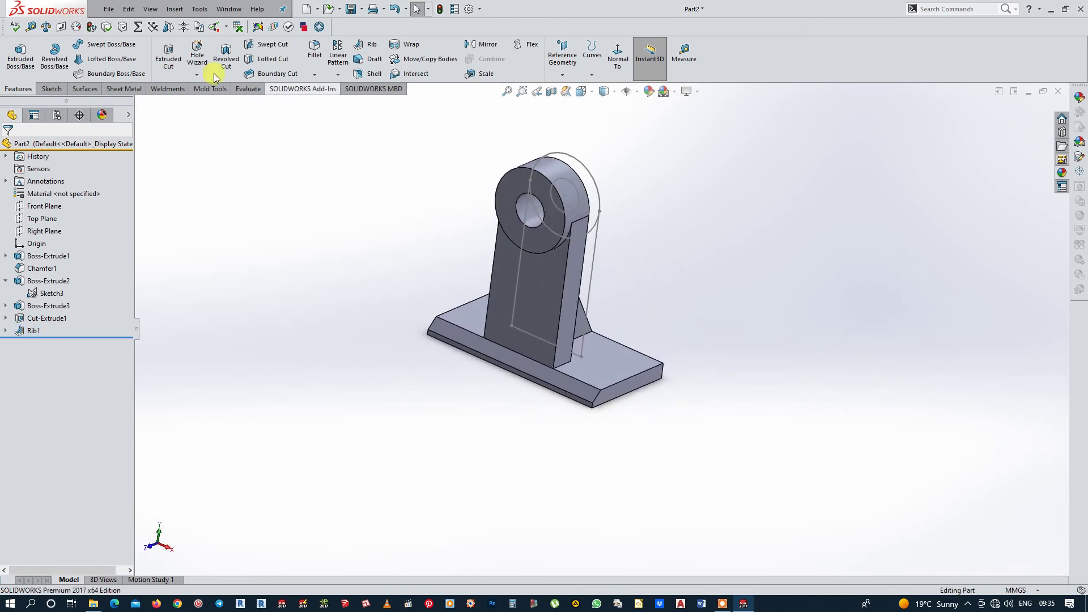
# Round the two edges where the upright meets the base with a 16 mm fillet.
pyautogui.click(315, 52)
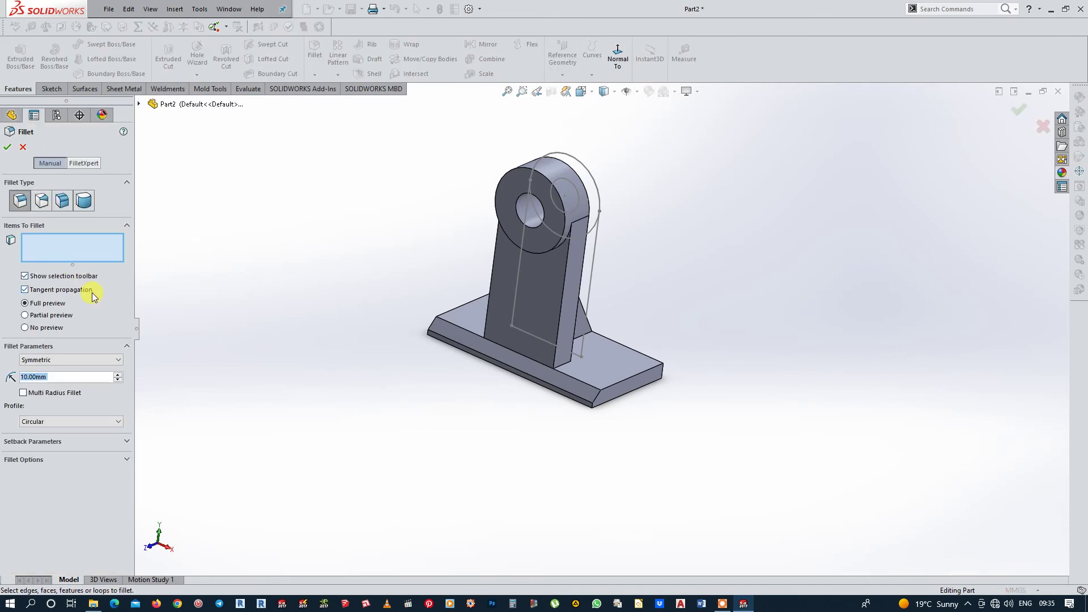
pyautogui.write('16')
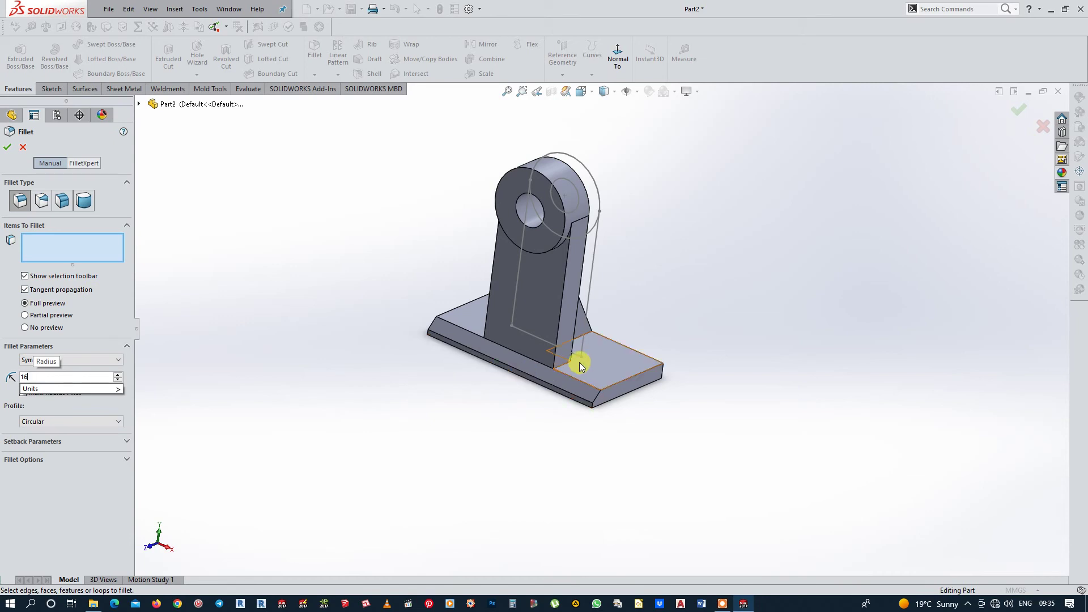
pyautogui.click(565, 365)
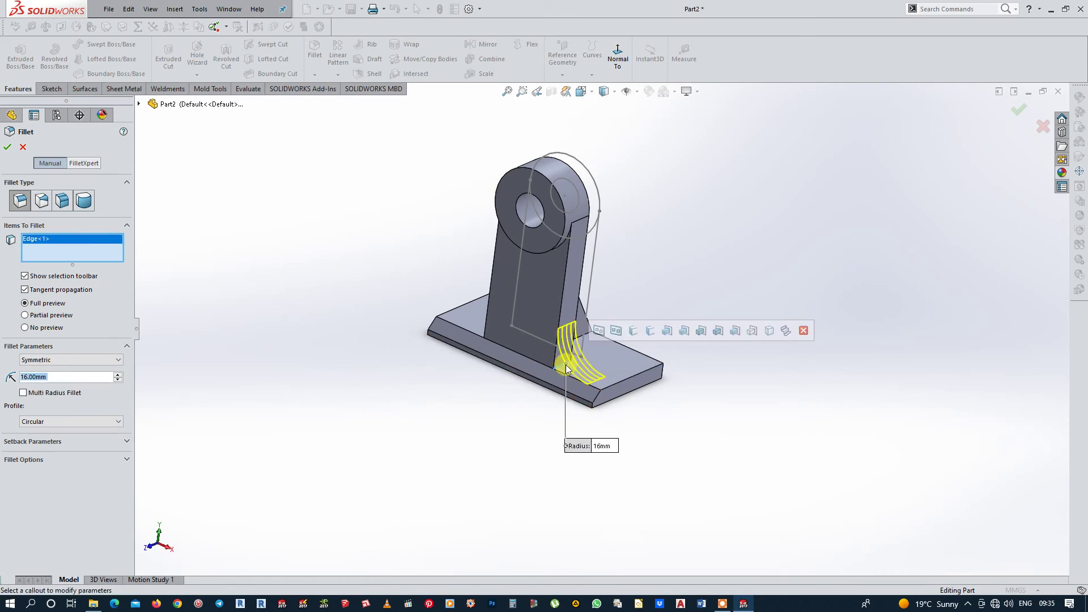
pyautogui.moveTo(565, 365)
pyautogui.mouseDown(button='middle')
pyautogui.moveTo(637, 429)
pyautogui.moveTo(528, 371)
pyautogui.mouseUp(button='middle')
pyautogui.click(481, 329)
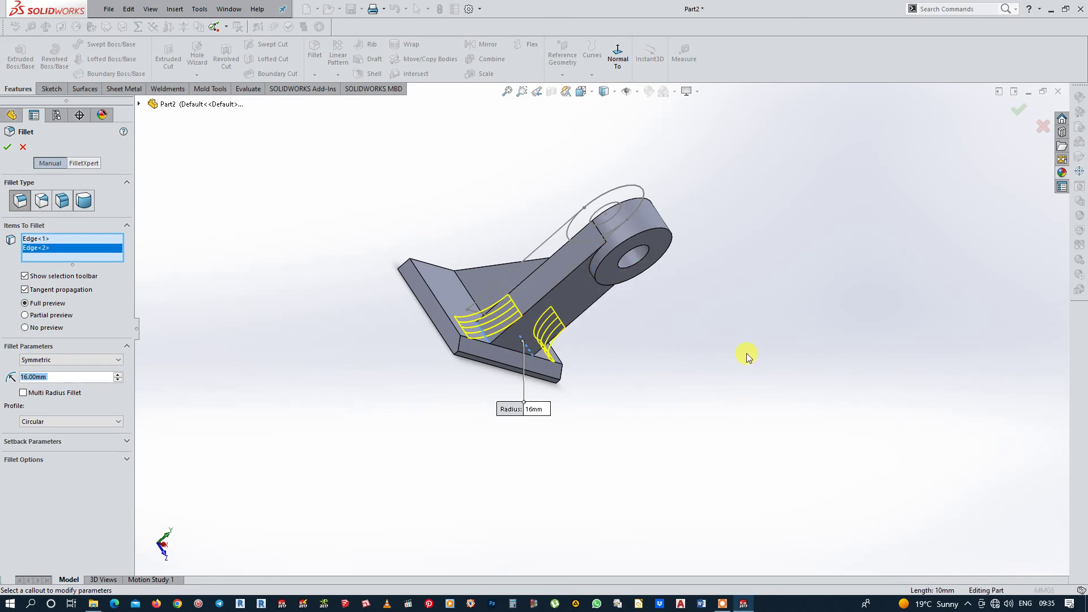
pyautogui.moveTo(746, 352)
pyautogui.mouseDown(button='middle')
pyautogui.moveTo(729, 381)
pyautogui.moveTo(651, 431)
pyautogui.mouseUp(button='middle')
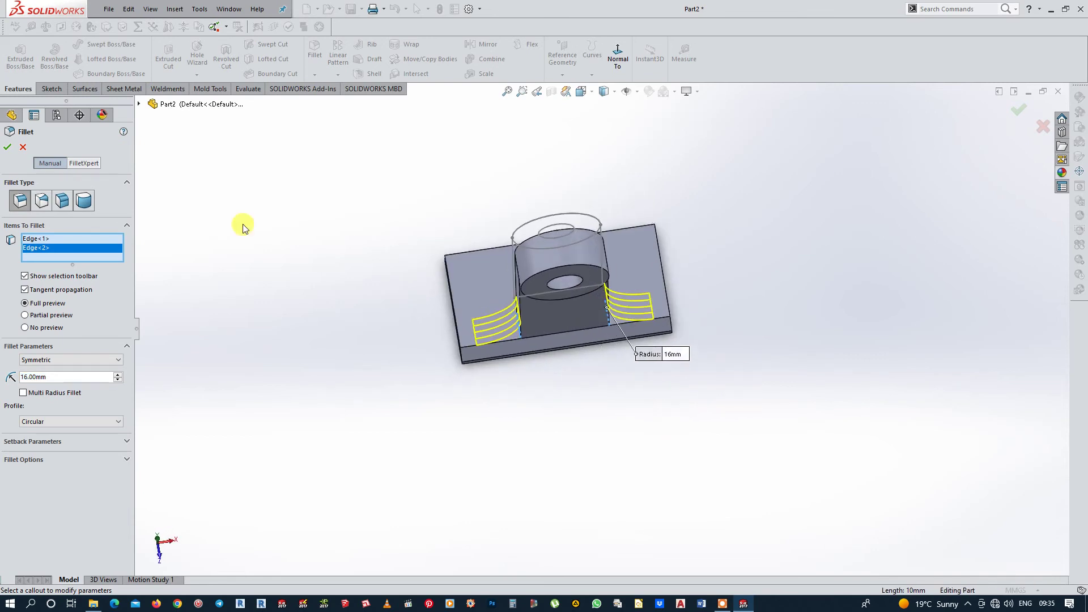
pyautogui.click(7, 147)
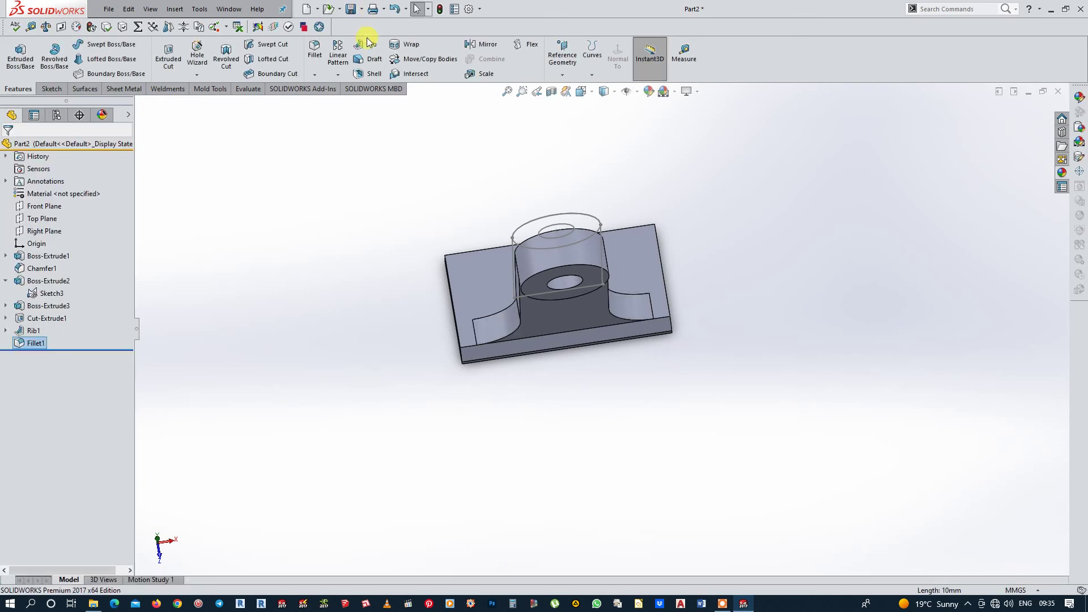
# Fillet the base plate's two outer corner edges at 13 mm, removing a wrongly added face.
pyautogui.click(313, 52)
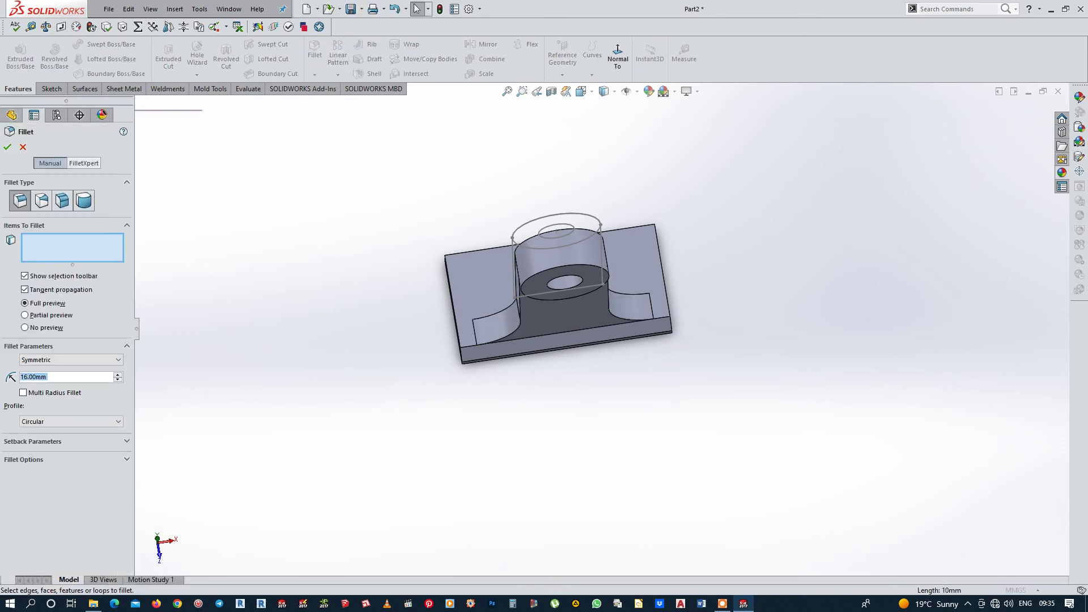
pyautogui.write('13')
pyautogui.moveTo(767, 242)
pyautogui.mouseDown(button='middle')
pyautogui.moveTo(711, 252)
pyautogui.moveTo(705, 225)
pyautogui.mouseUp(button='middle')
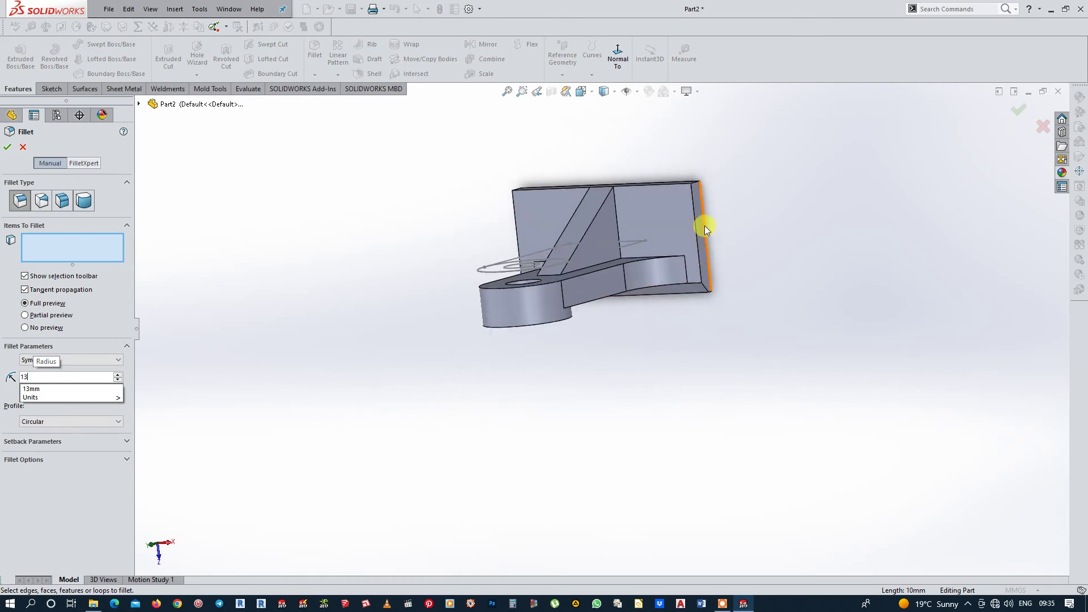
pyautogui.click(693, 182)
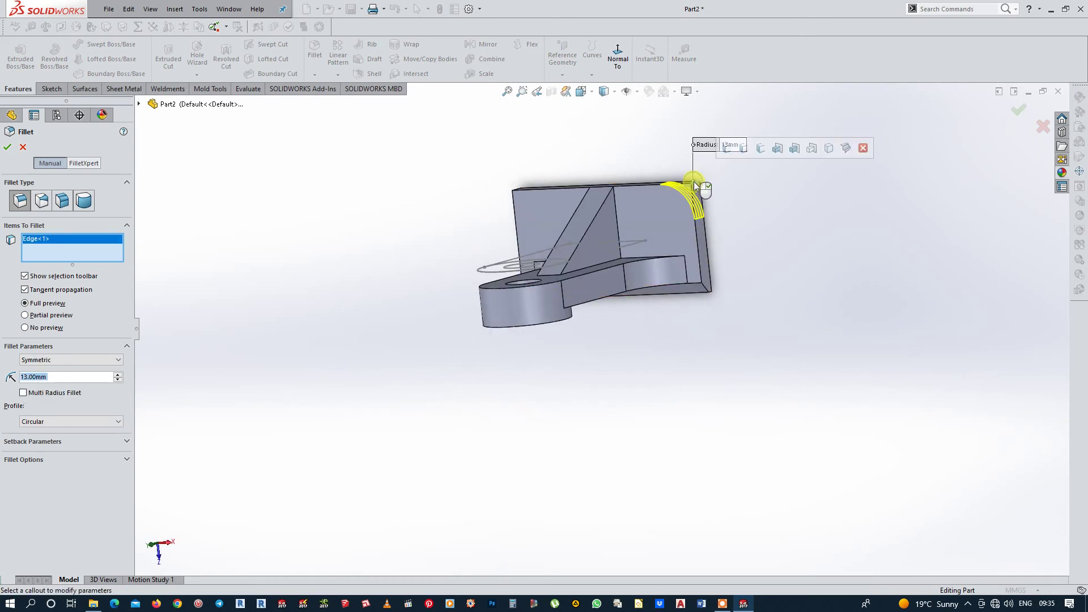
pyautogui.moveTo(531, 196); pyautogui.dragTo(384, 180, button='middle')
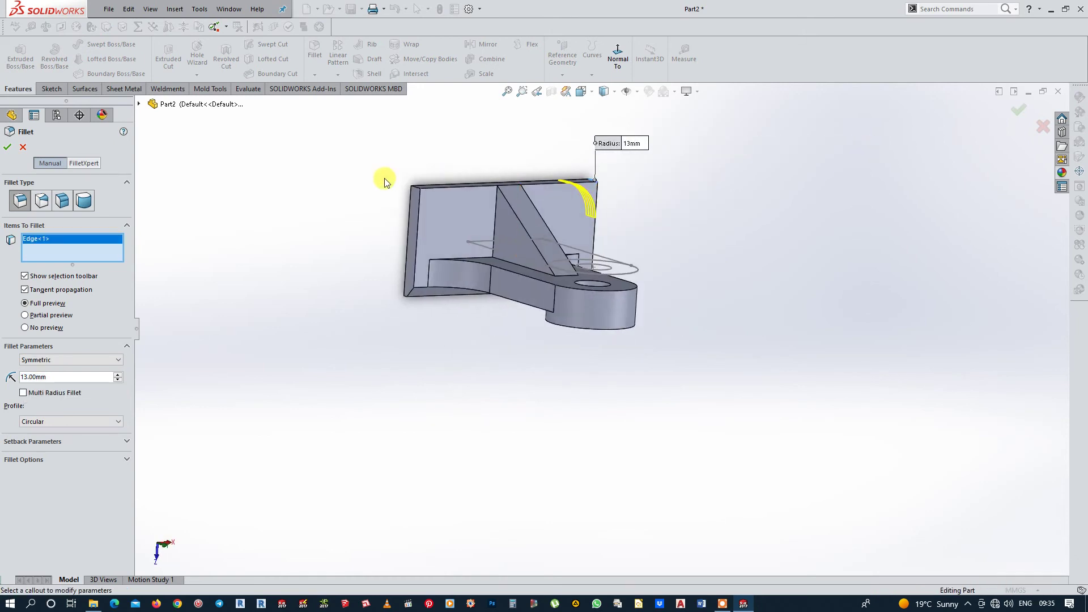
pyautogui.click(418, 187)
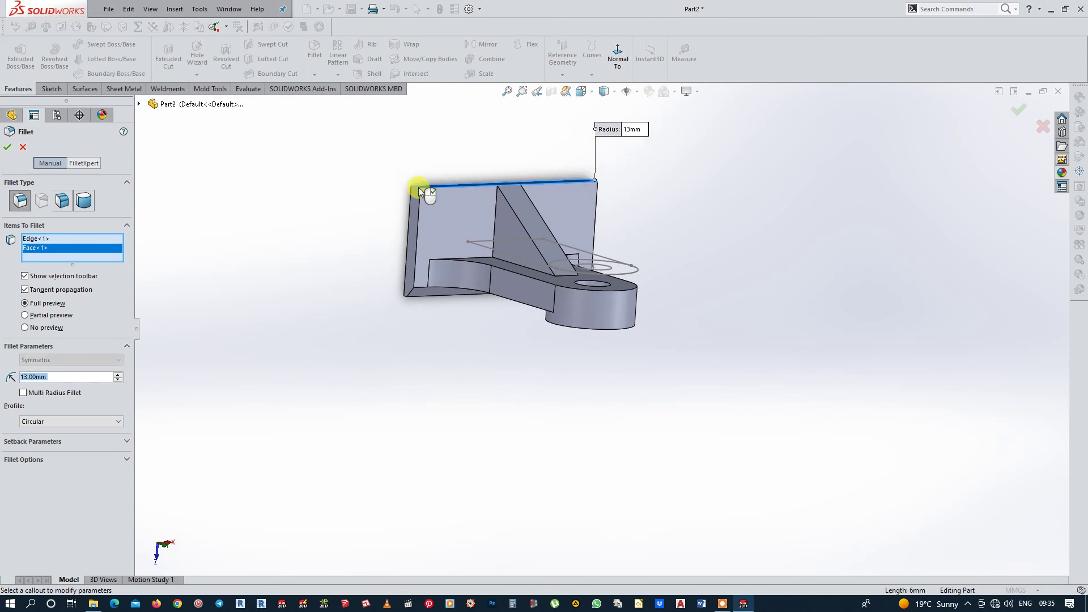
pyautogui.rightClick(56, 249)
pyautogui.click(141, 271)
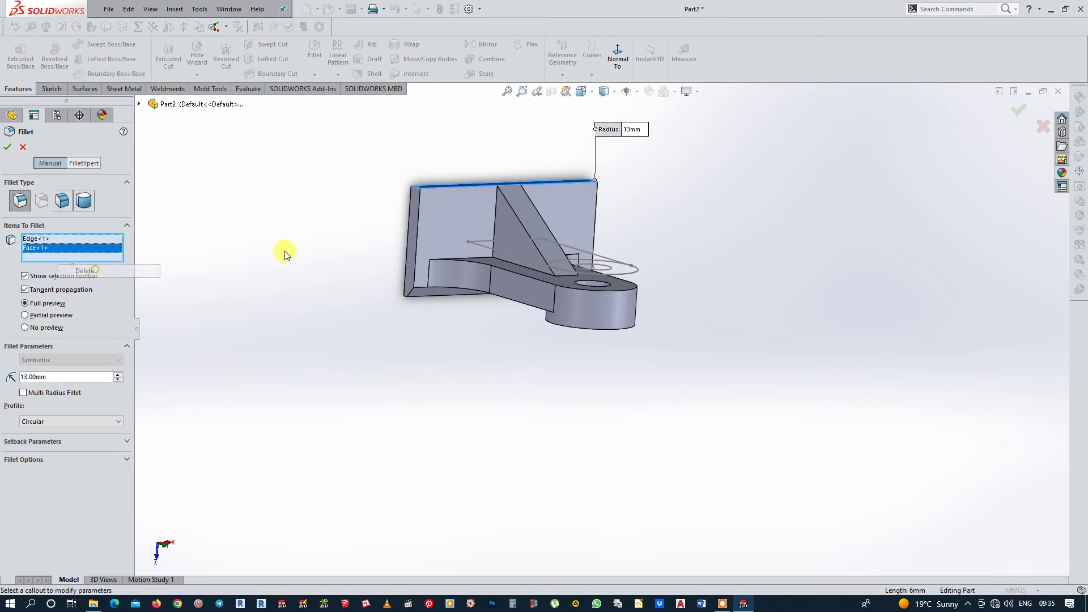
pyautogui.moveTo(457, 205); pyautogui.dragTo(423, 225, button='middle')
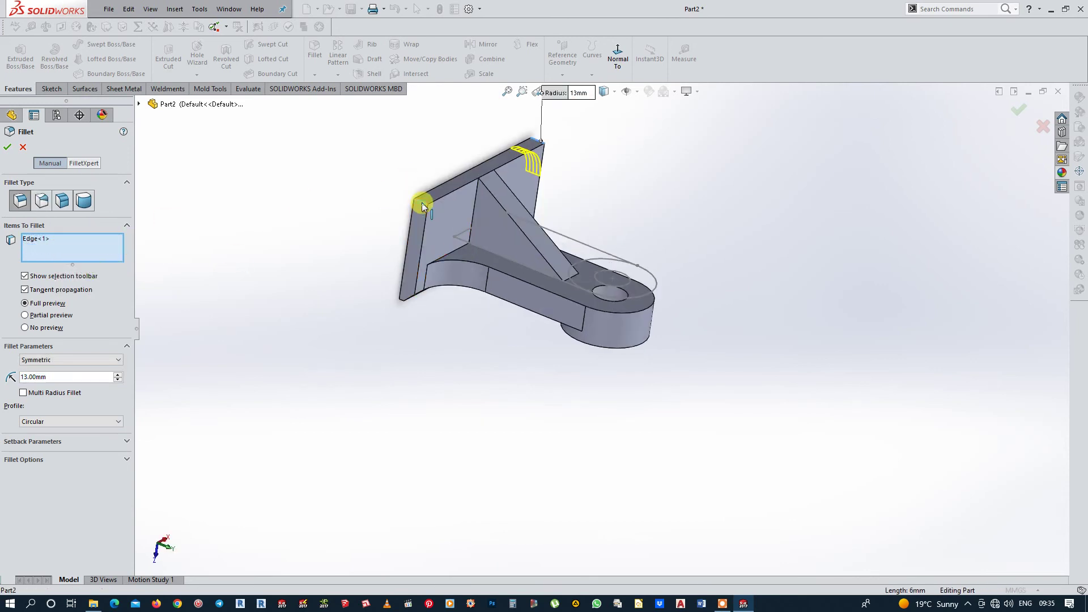
pyautogui.click(421, 203)
pyautogui.click(8, 148)
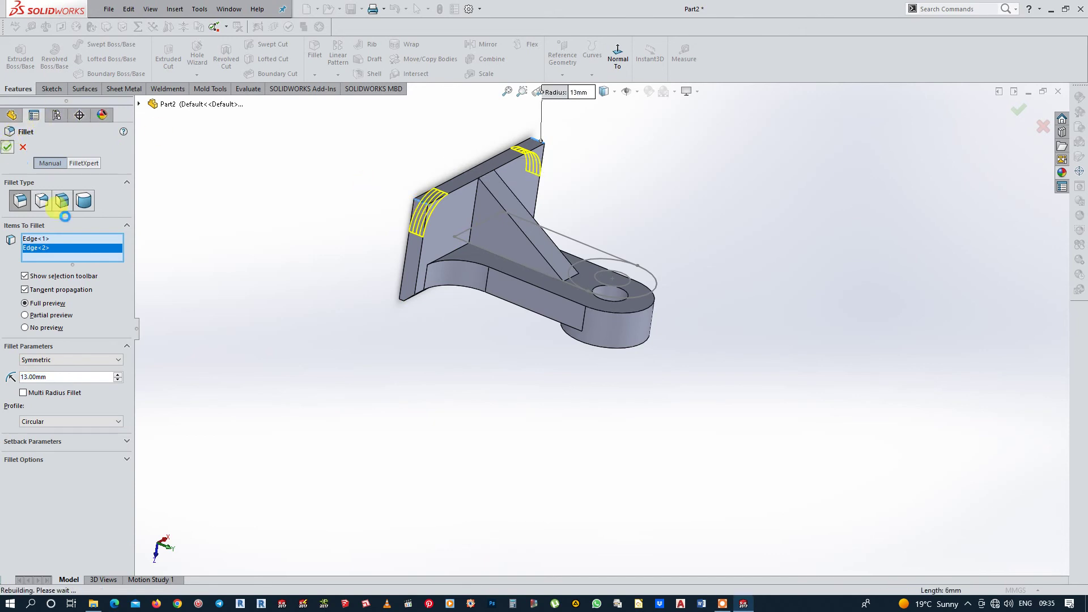
# Sketch two Ø13 circles at x = ±25 on the base plate face near the rounded corners.
pyautogui.click(437, 214)
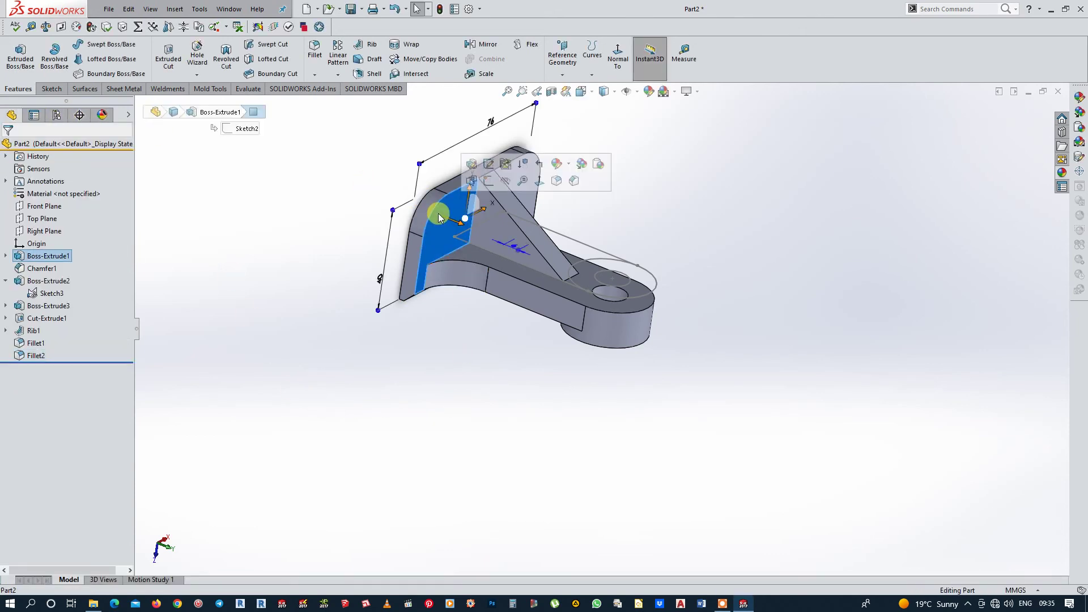
pyautogui.click(486, 179)
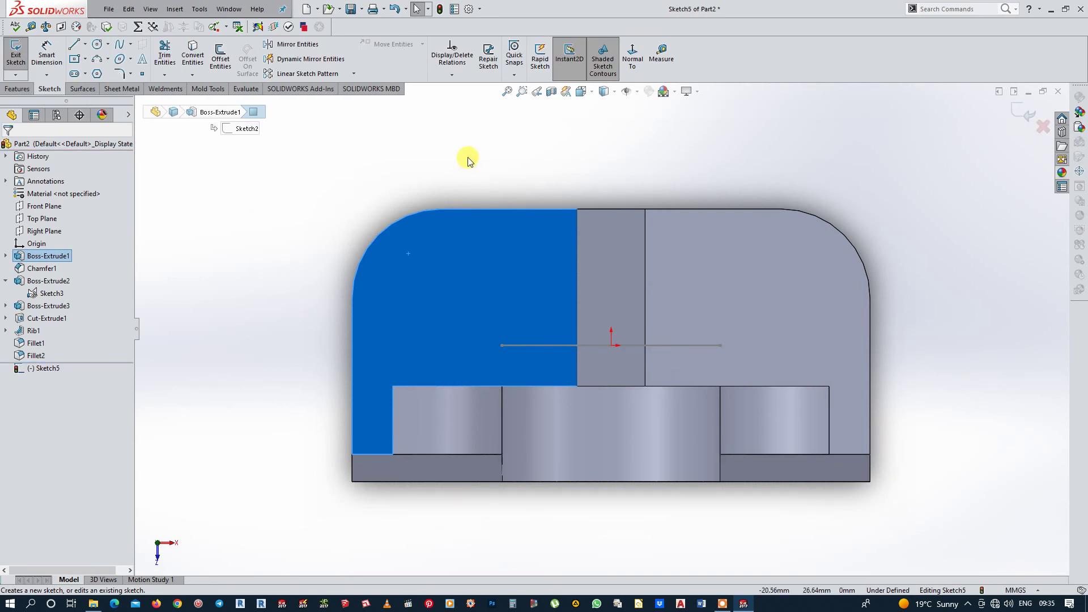
pyautogui.click(96, 45)
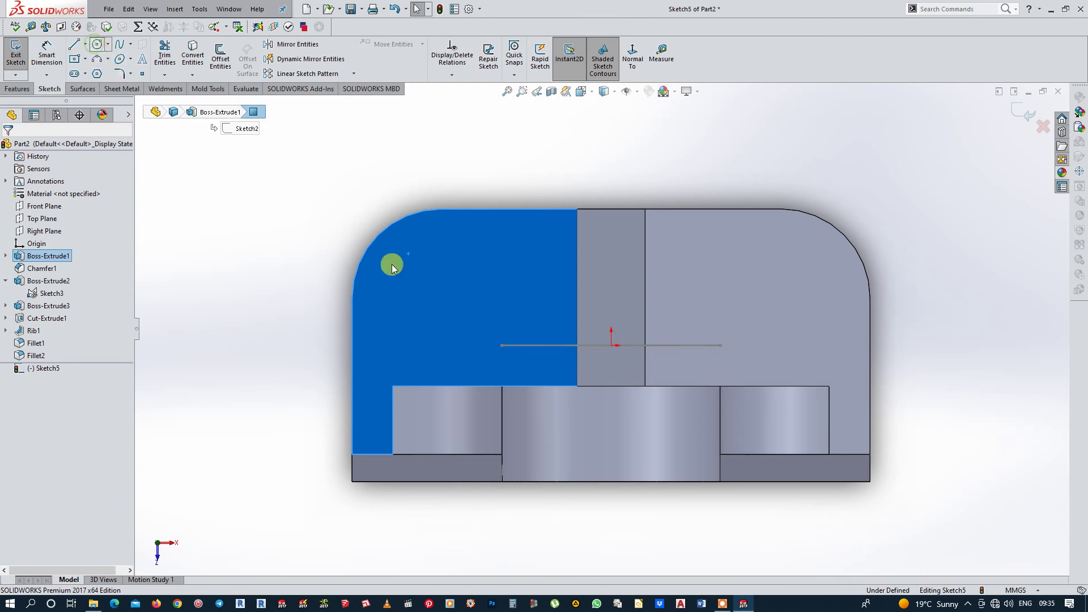
pyautogui.click(389, 230)
pyautogui.click(441, 298)
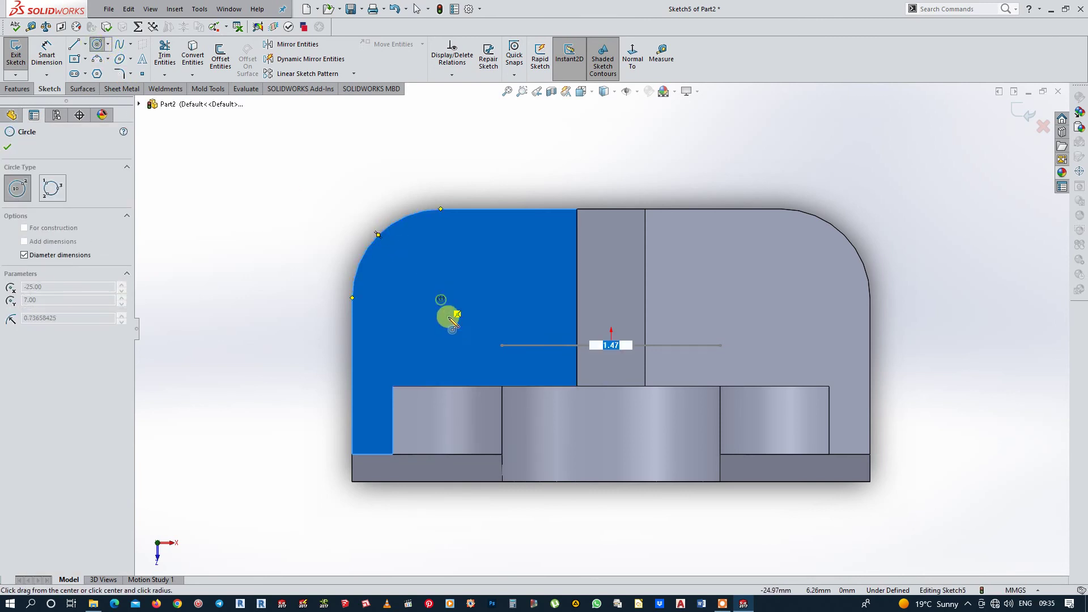
pyautogui.write('13')
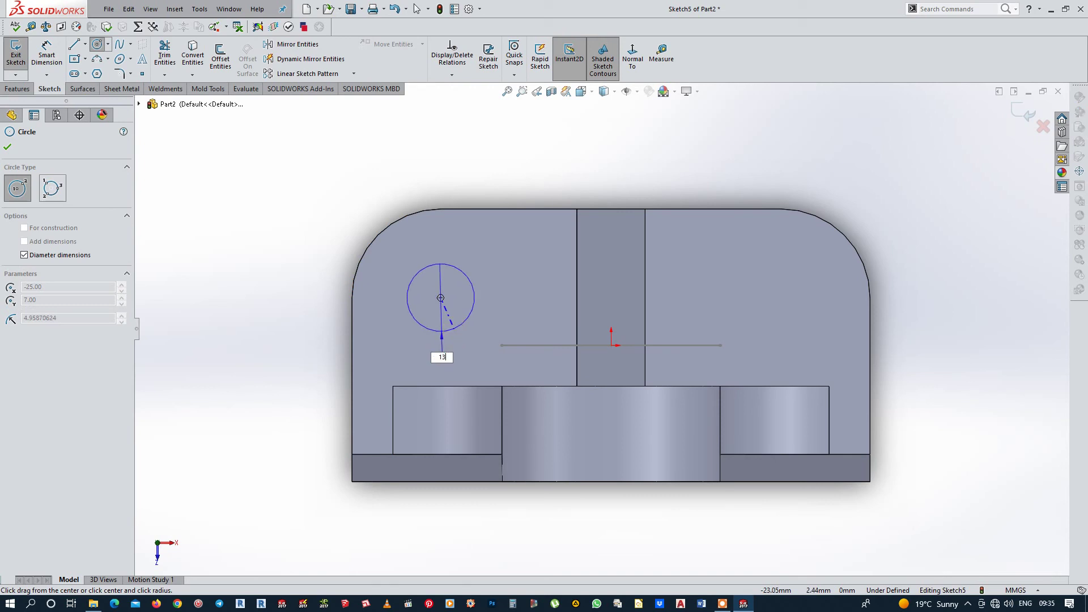
pyautogui.press('Return')
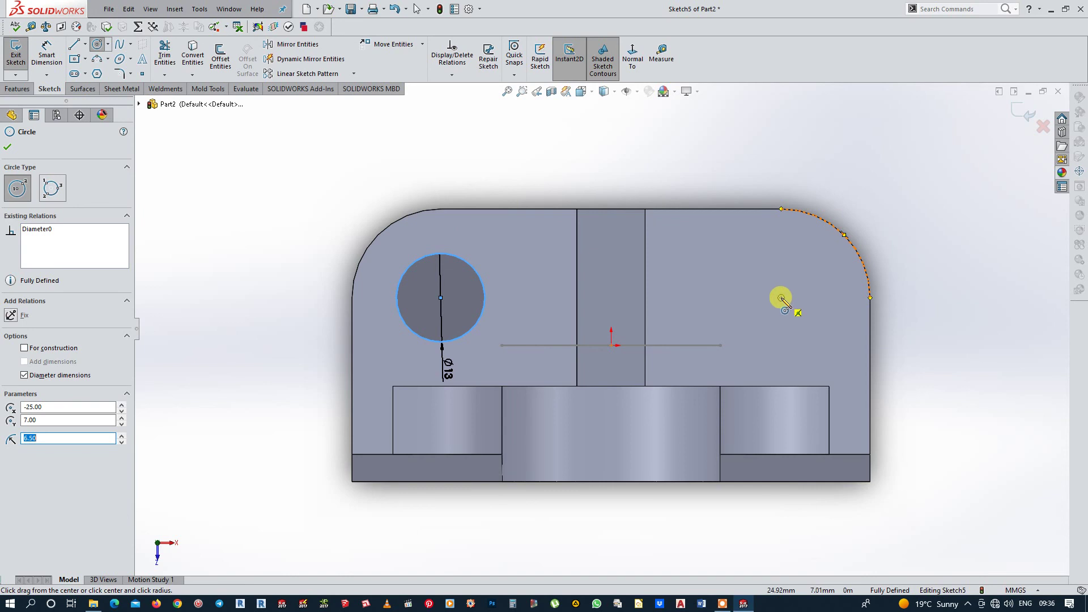
pyautogui.moveTo(781, 298); pyautogui.dragTo(792, 340)
pyautogui.write('13')
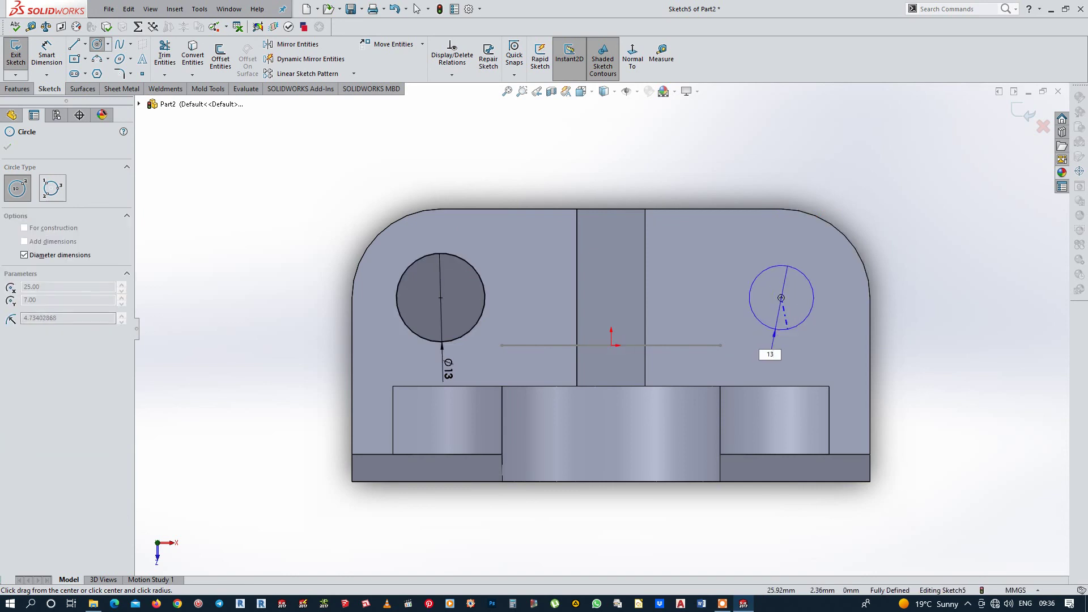
pyautogui.press('Return')
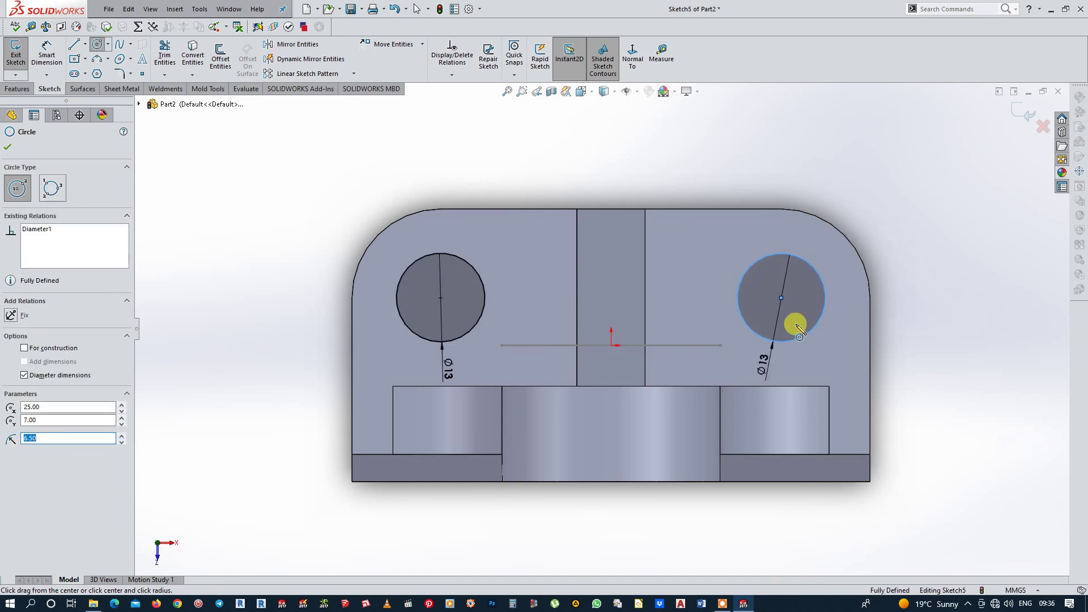
pyautogui.click(1024, 116)
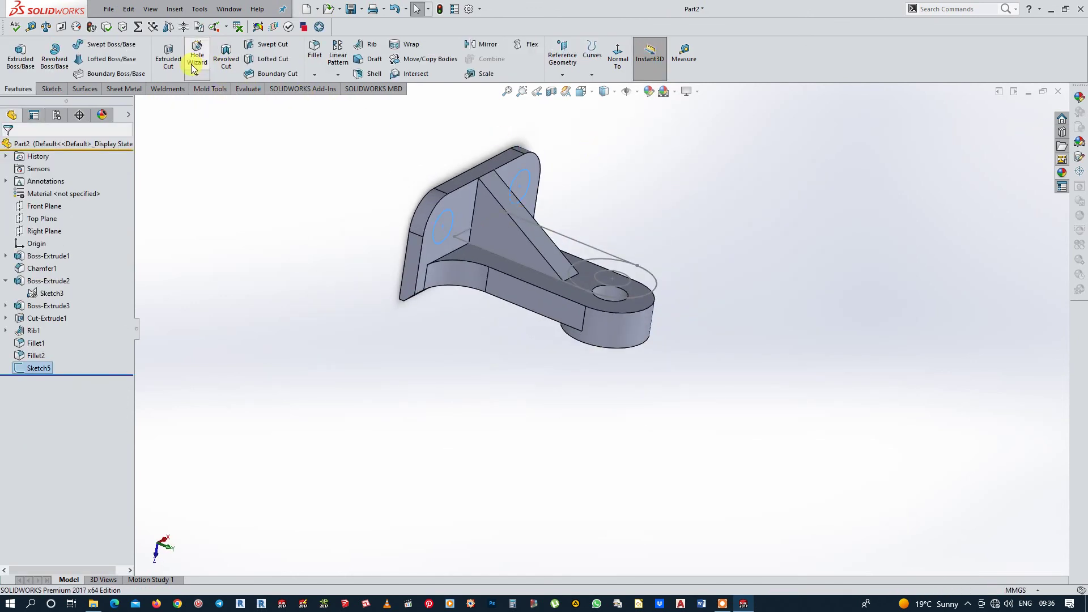
# Cut the two Ø13 holes through all of the base plate.
pyautogui.click(168, 54)
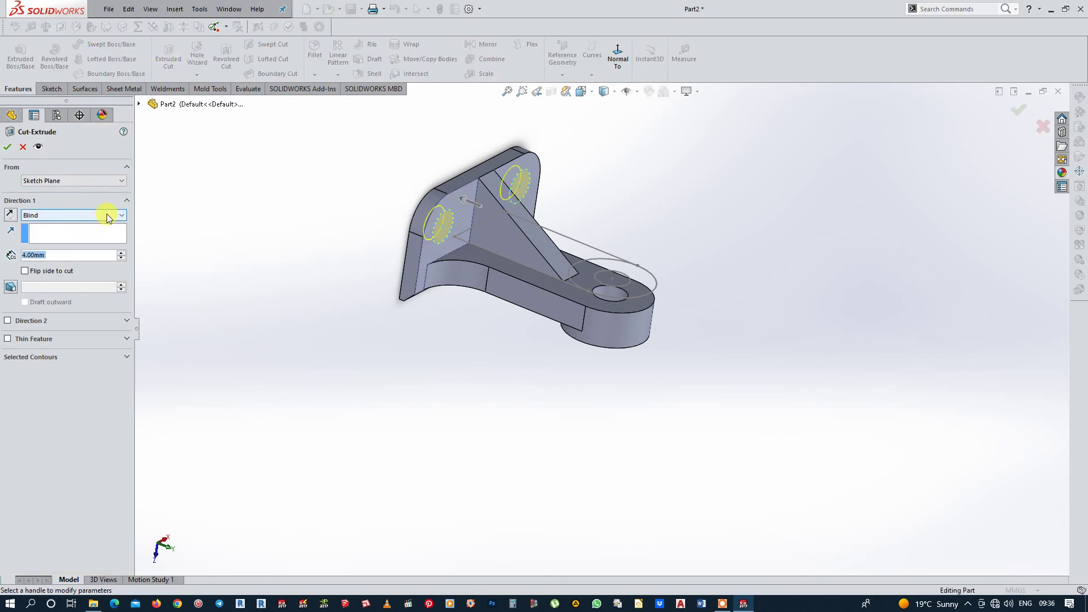
pyautogui.click(108, 216)
pyautogui.click(61, 235)
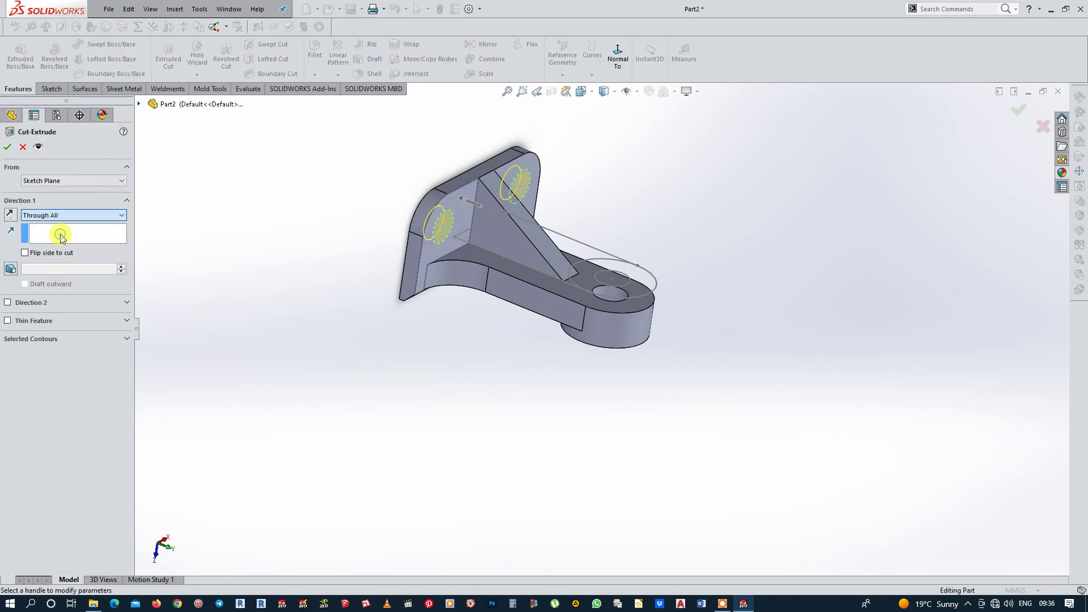
pyautogui.click(7, 147)
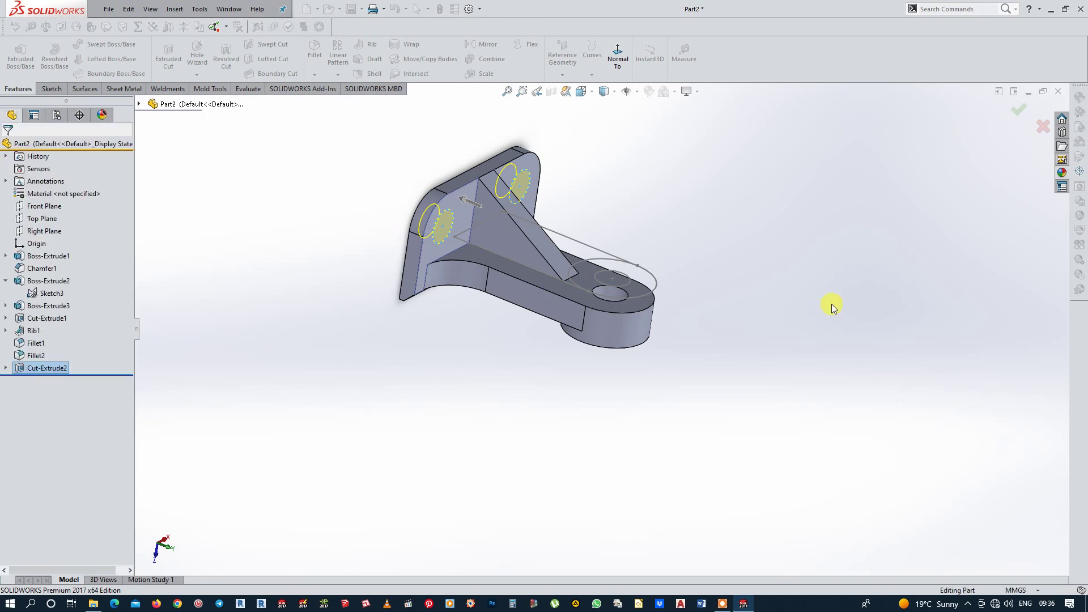
# Turn to the trimetric view and hide the lug's profile sketch Sketch3.
pyautogui.moveTo(389, 465); pyautogui.dragTo(424, 441, button='right')
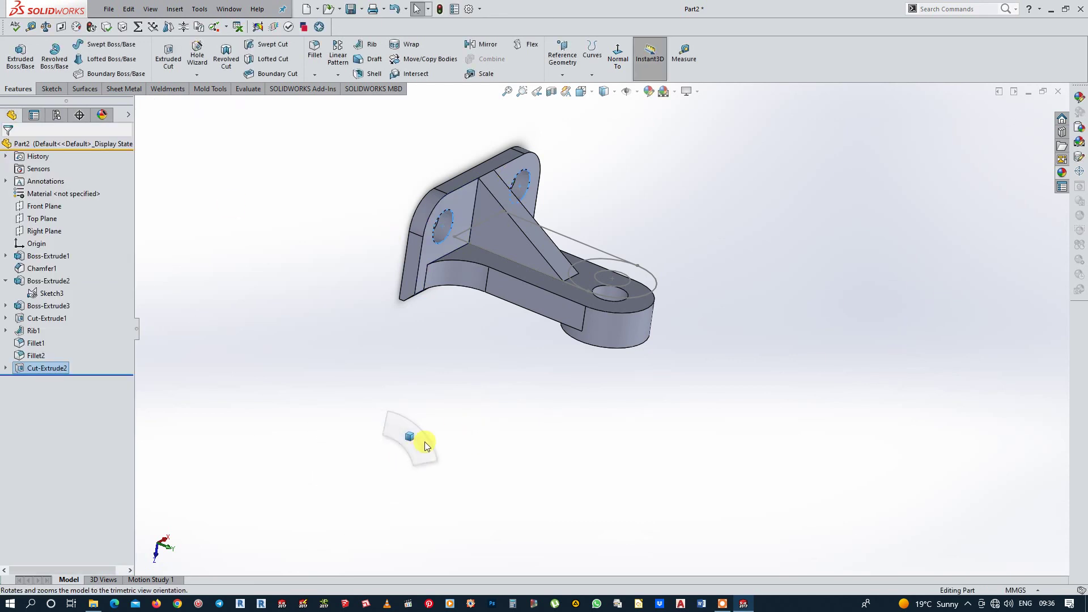
pyautogui.click(52, 293)
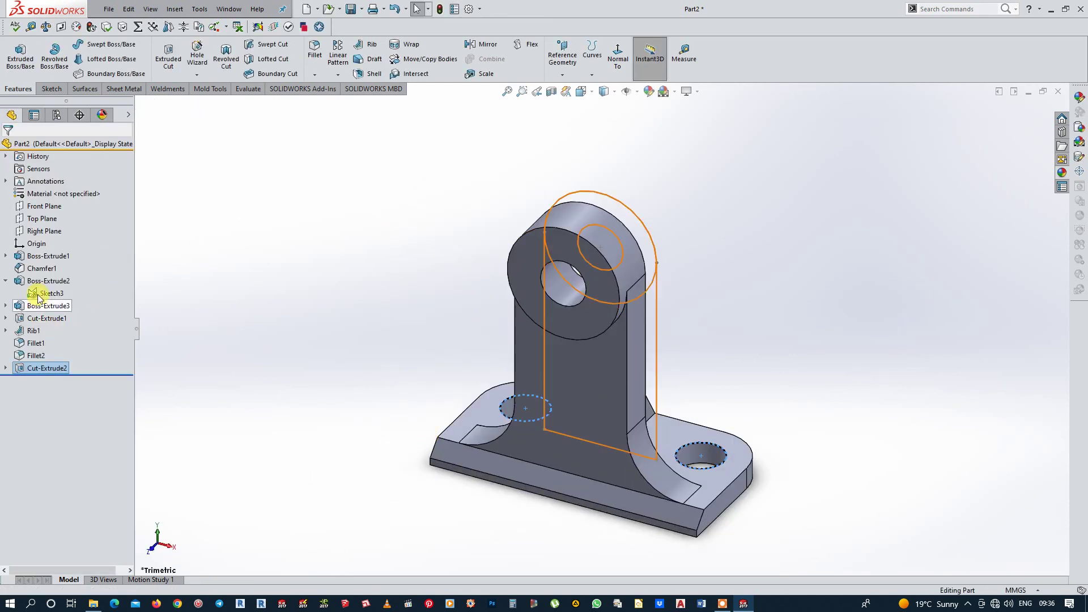
pyautogui.click(50, 278)
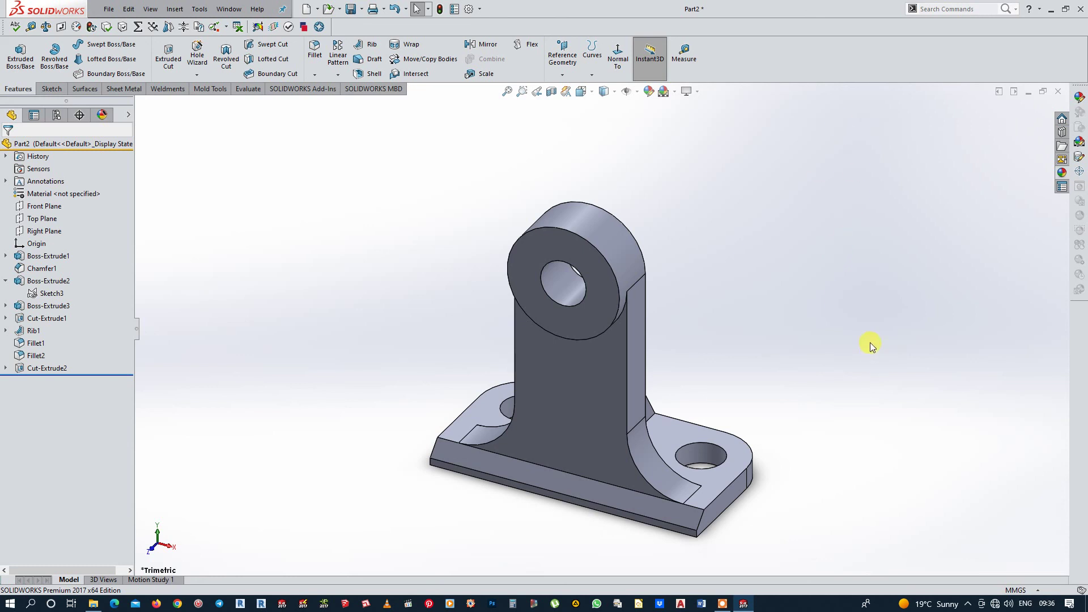
# Apply an orange-brown colour (RGB 186, 91, 6) to the whole bracket.
pyautogui.click(647, 92)
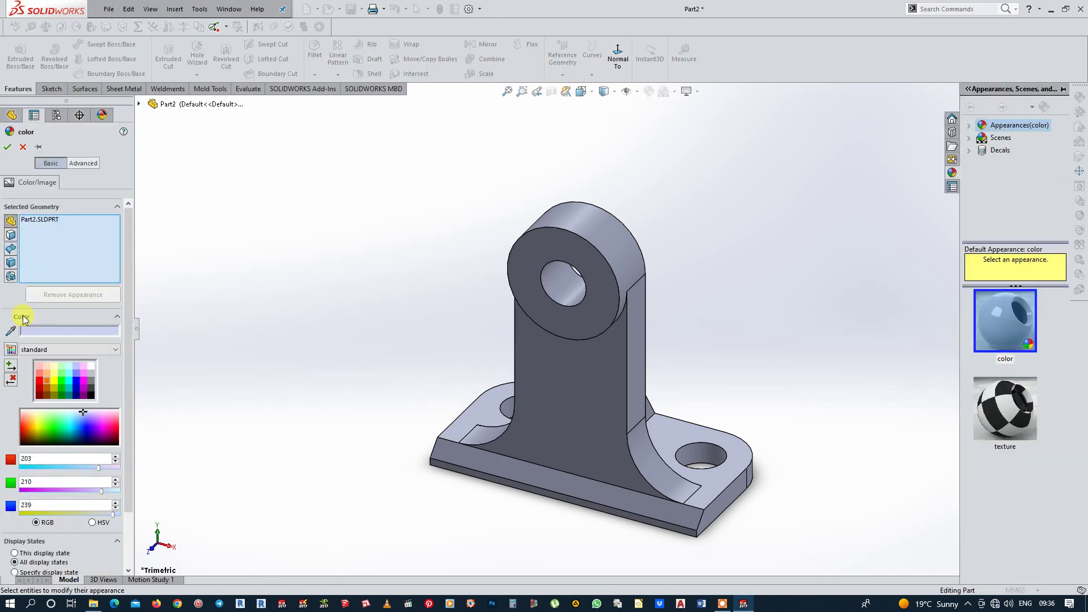
pyautogui.click(43, 388)
pyautogui.click(7, 148)
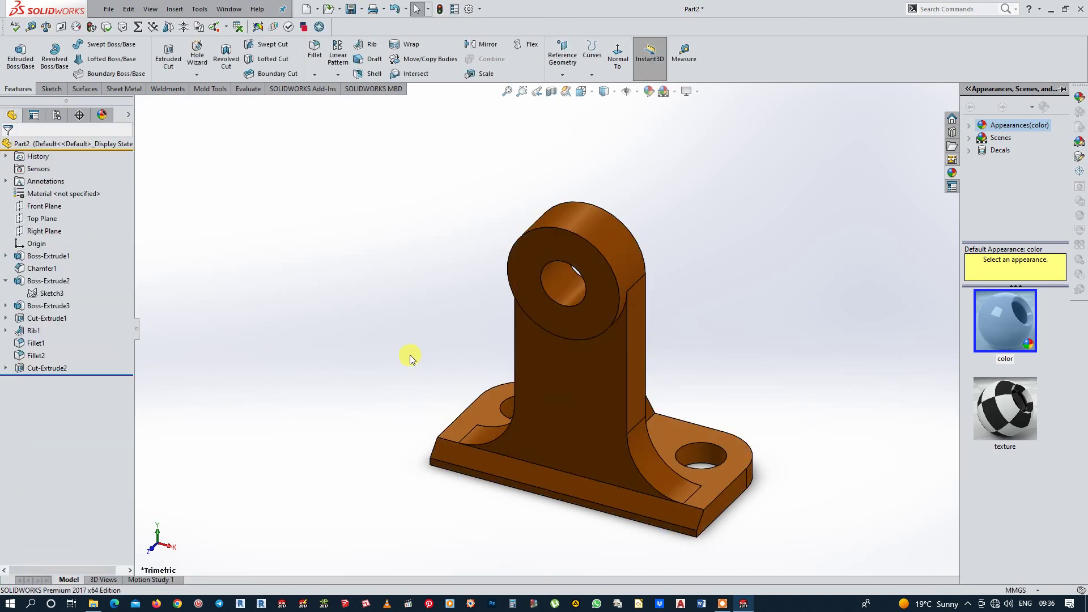